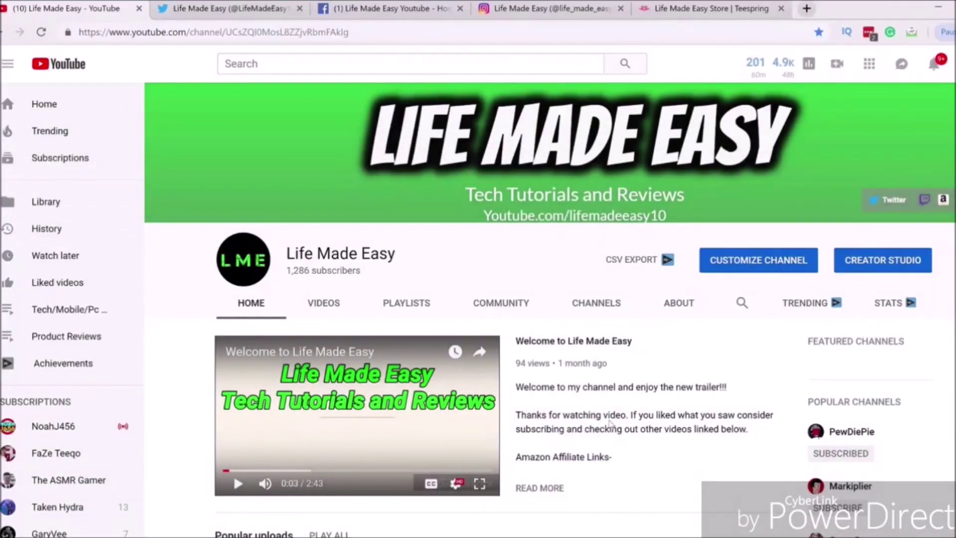
# Step: View the Life Made Easy pages on Twitter, Facebook, Instagram and Teespring
pyautogui.hotkey('ctrl', 'Tab')
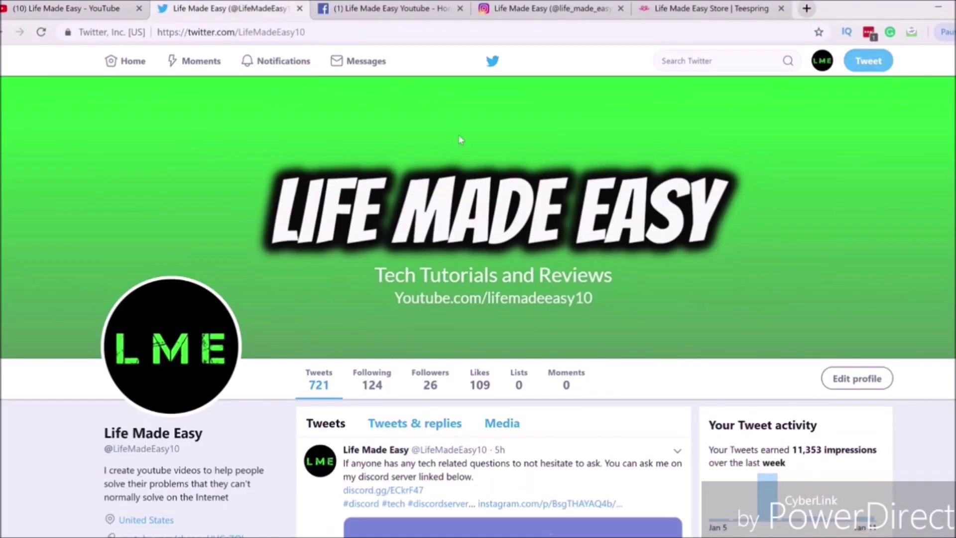
pyautogui.hotkey('ctrl', 'Tab')
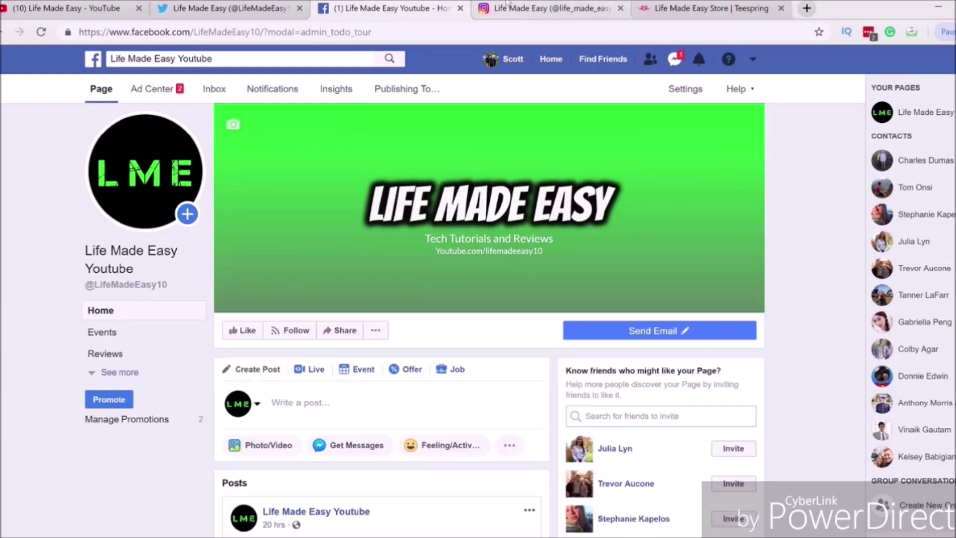
pyautogui.click(508, 3)
pyautogui.hotkey('ctrl', 'Tab')
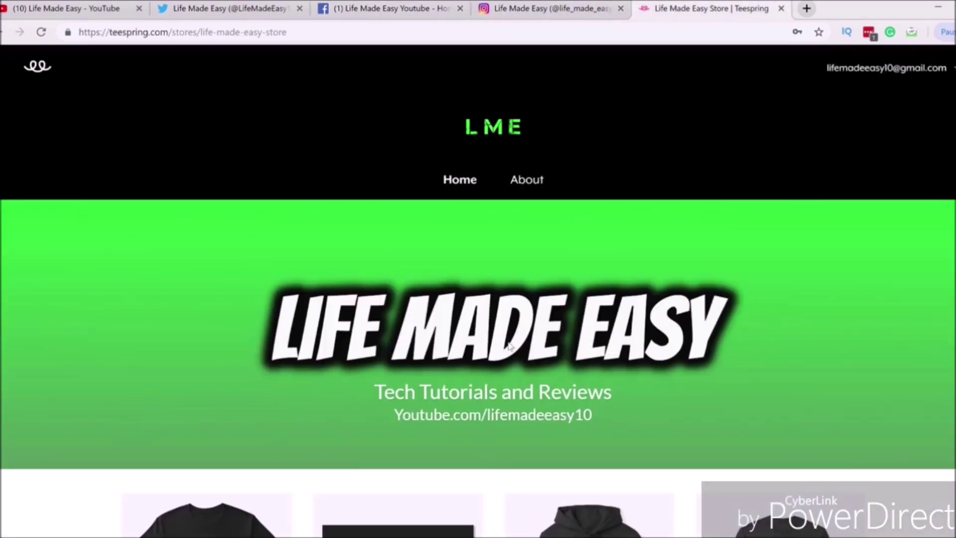
pyautogui.hotkey('ctrl', 'Tab')
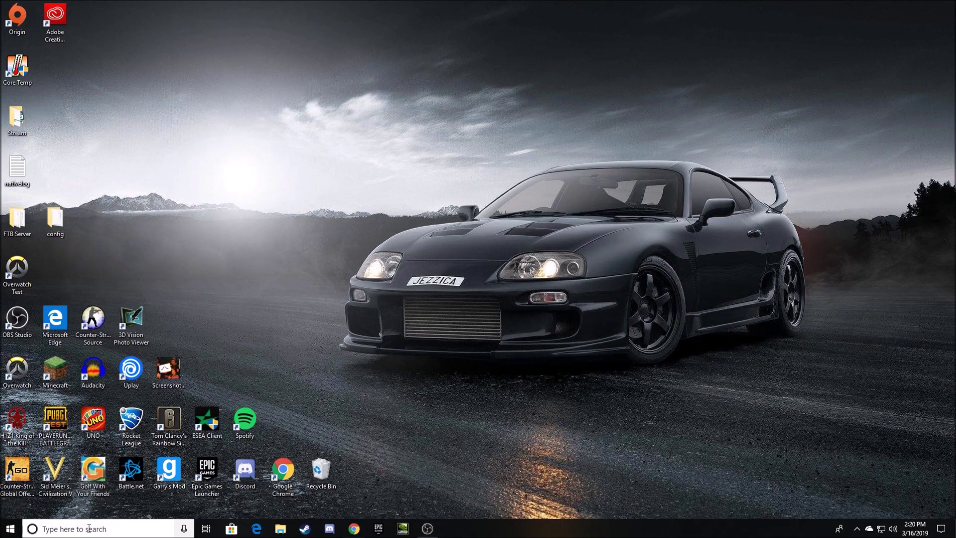
# Step: Search Windows for %appdata% and open the matching folder
pyautogui.click(87, 528)
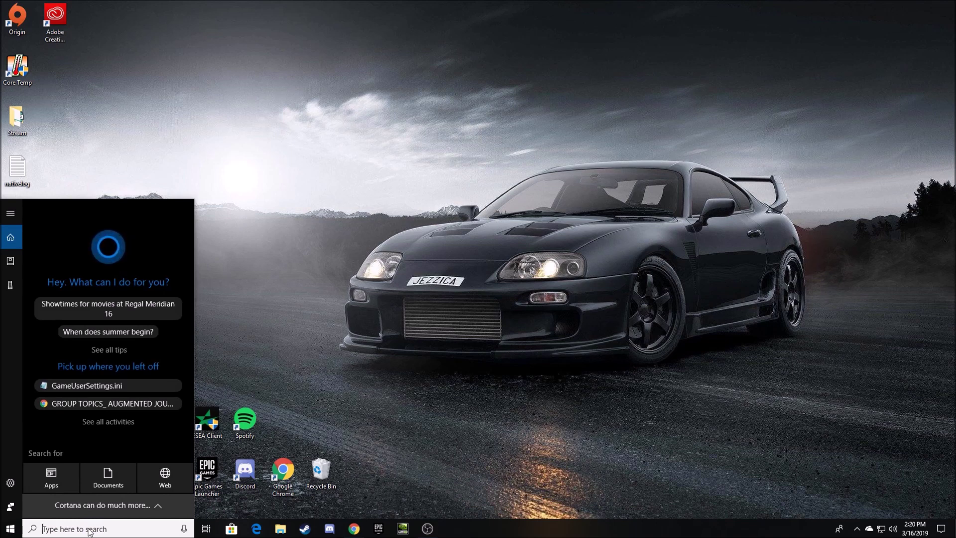
pyautogui.write('%aoo')
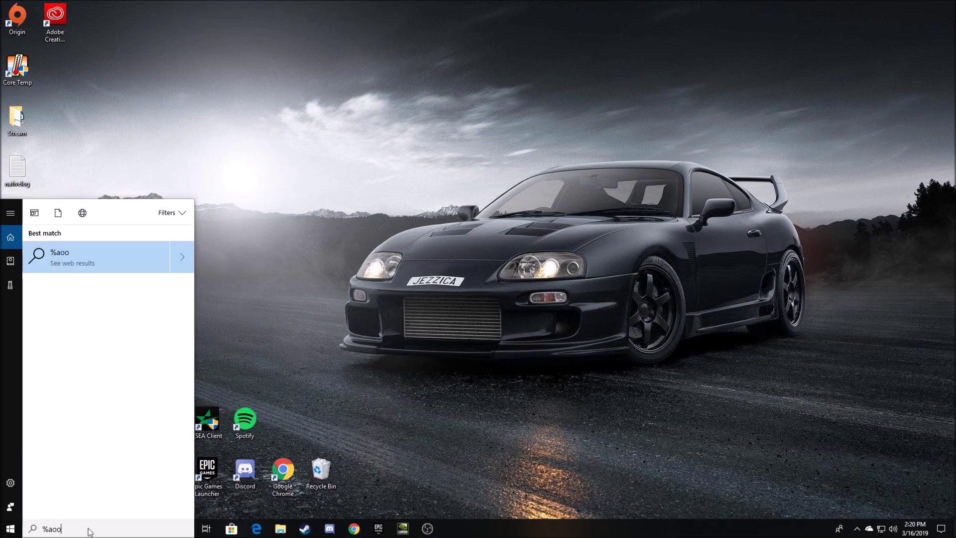
pyautogui.press('BackSpace')
pyautogui.press('BackSpace')
pyautogui.write('ppdat')
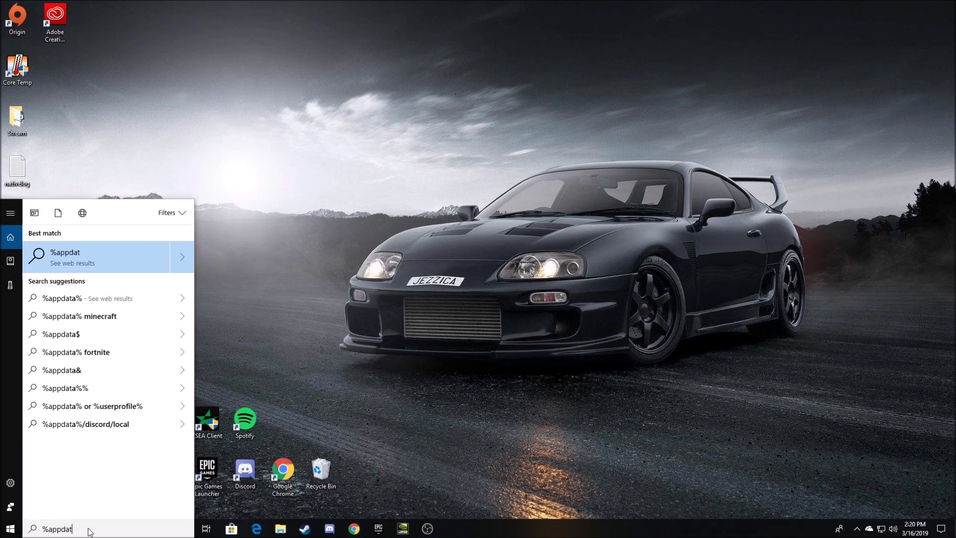
pyautogui.write('a%')
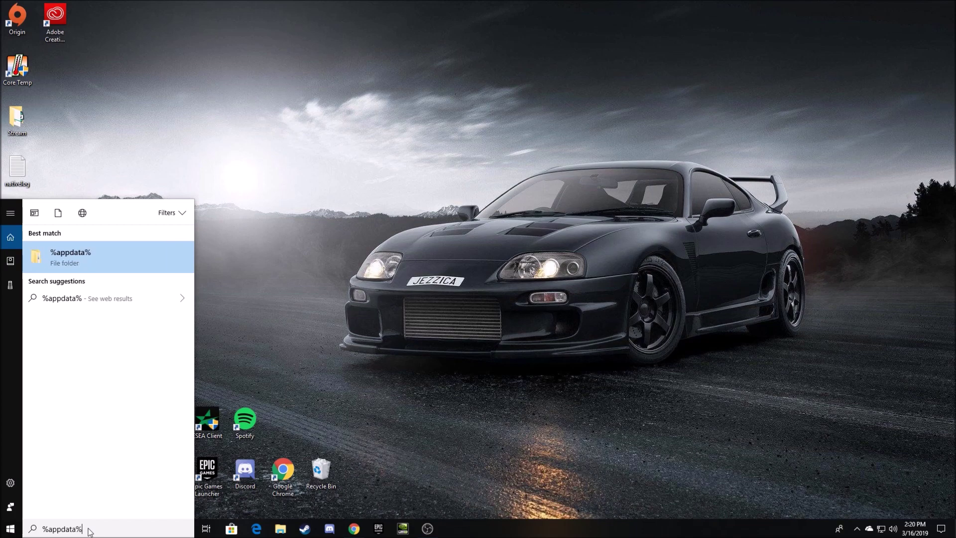
pyautogui.press('Return')
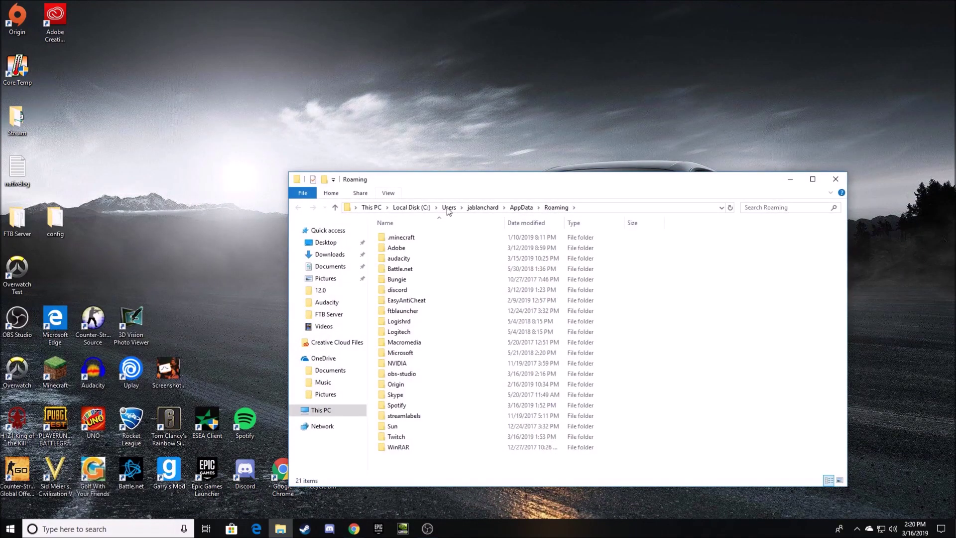
# Step: Go up to the AppData folder and open Local > FortniteGame > Saved > Config > WindowsClient
pyautogui.click(522, 208)
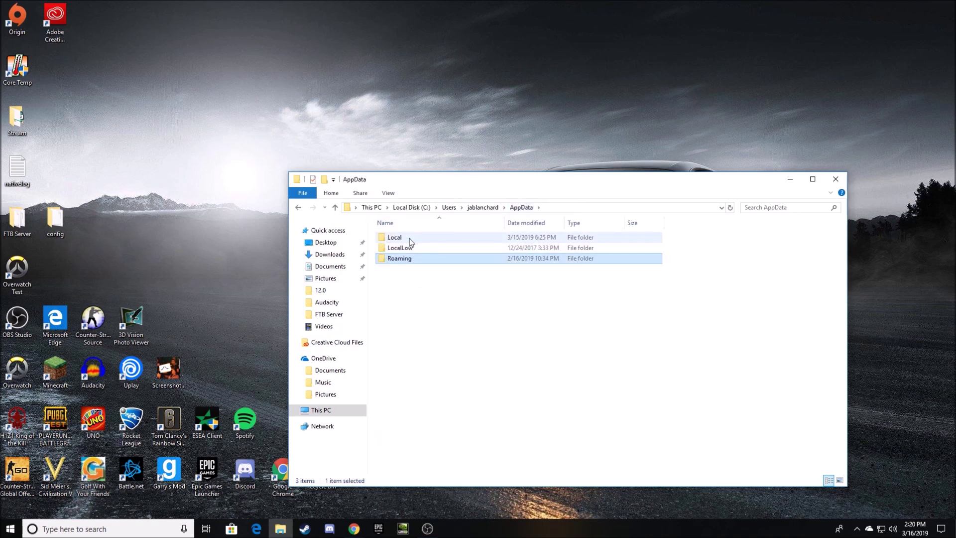
pyautogui.doubleClick(394, 237)
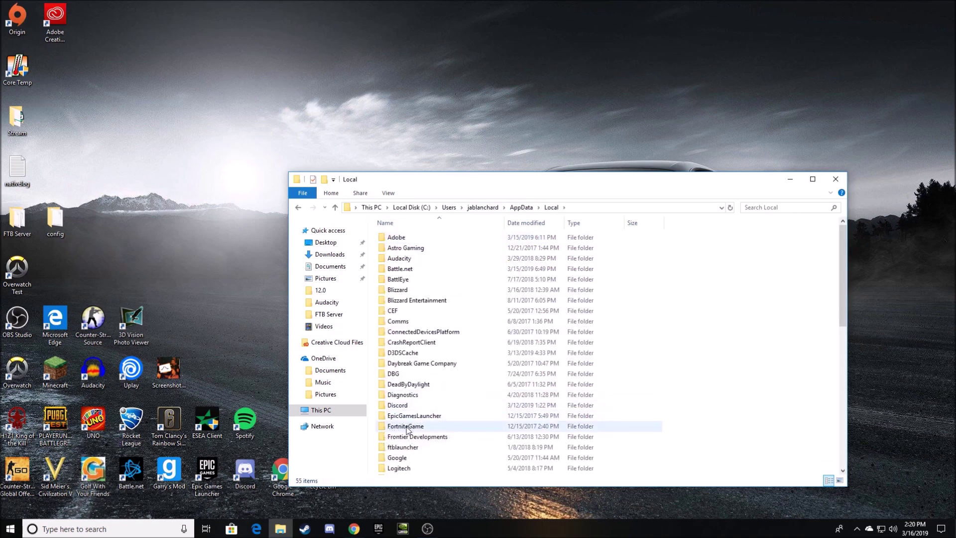
pyautogui.doubleClick(408, 427)
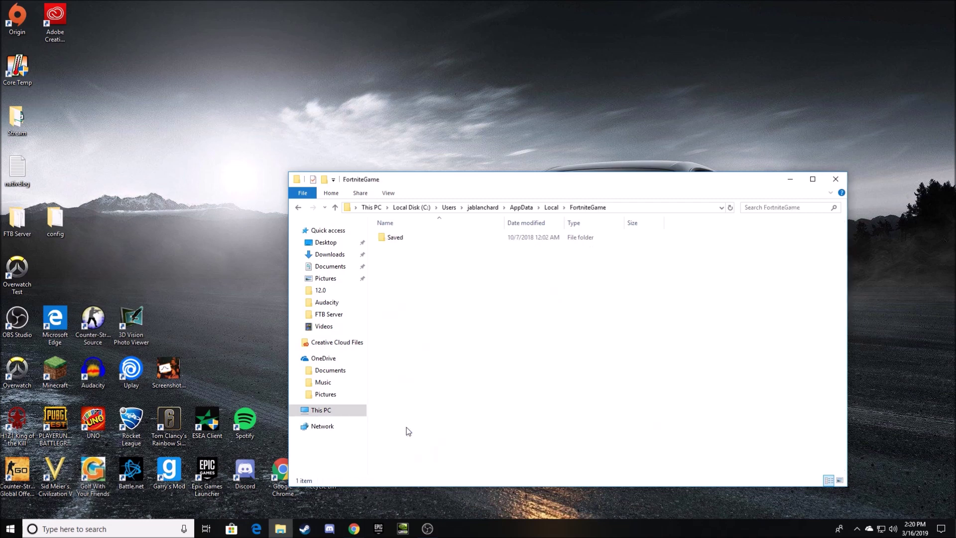
pyautogui.doubleClick(408, 239)
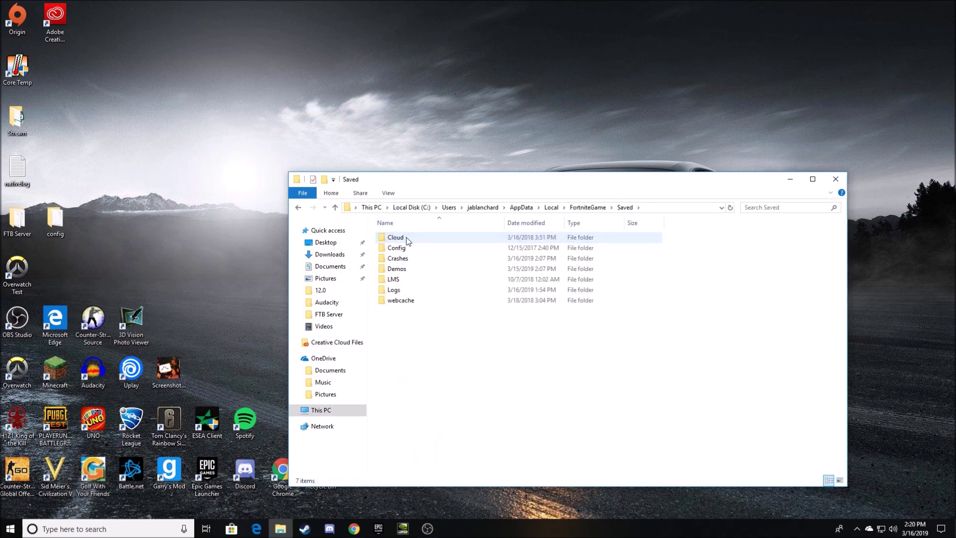
pyautogui.doubleClick(407, 249)
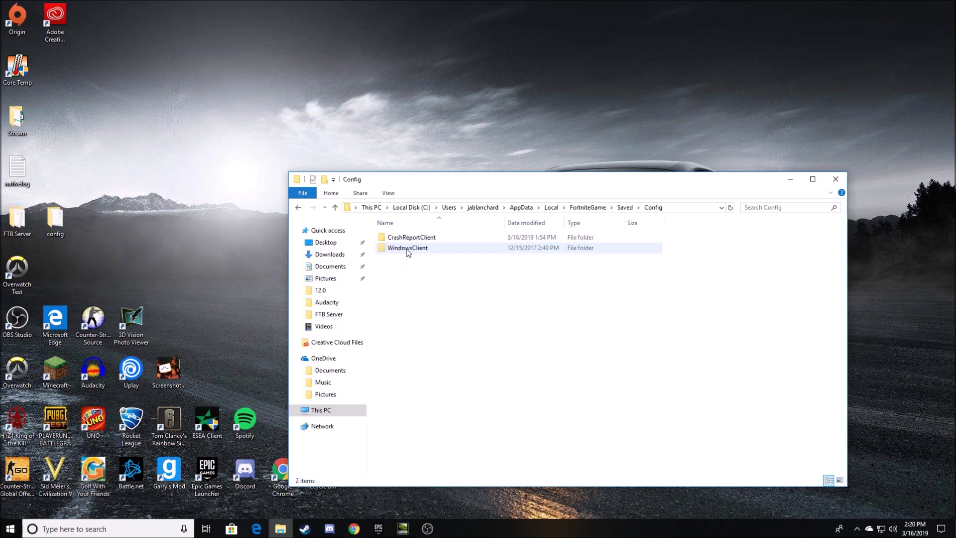
pyautogui.doubleClick(408, 248)
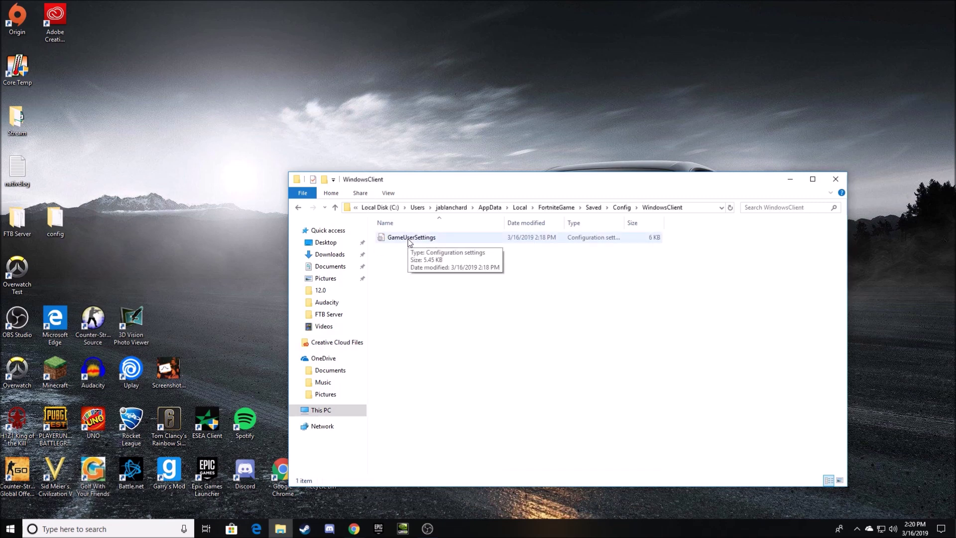
# Step: Check the read-only attribute in the properties of the GameUserSettings file and accept the dialog
pyautogui.rightClick(409, 239)
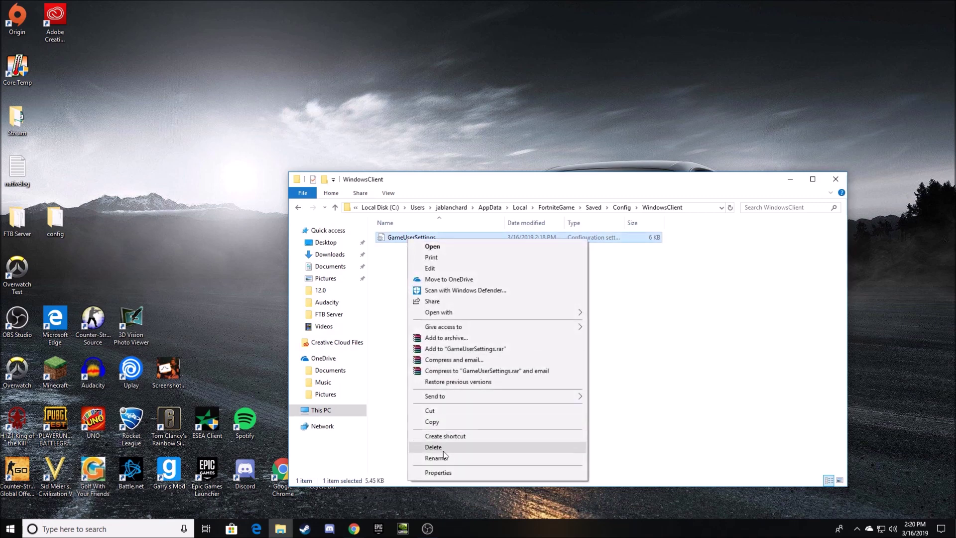
pyautogui.click(453, 472)
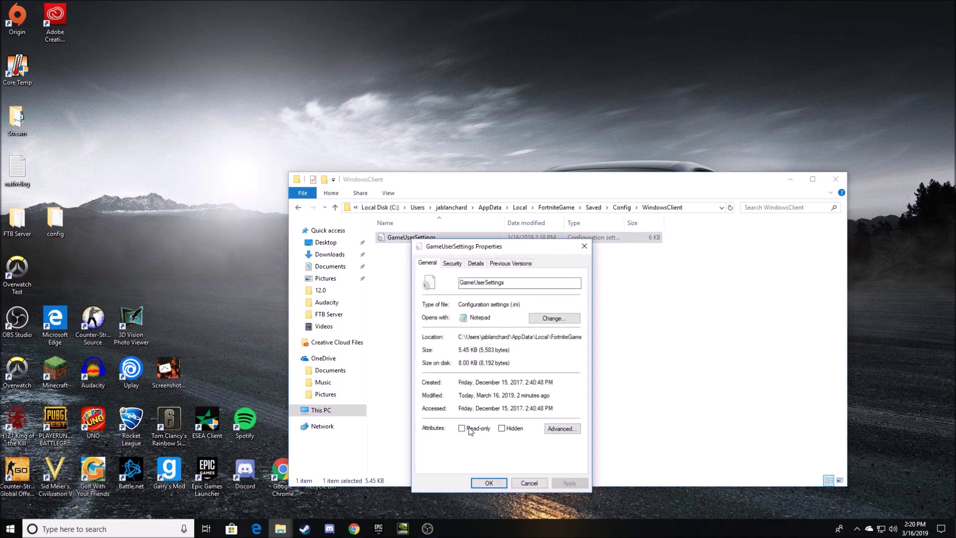
pyautogui.click(488, 483)
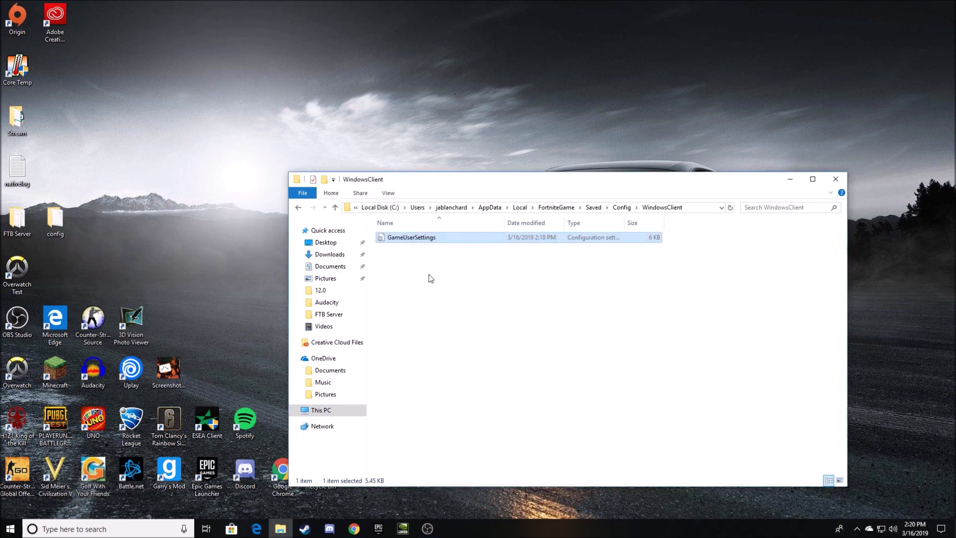
# Step: Open GameUserSettings in Notepad and enter 1600 as the ResolutionSizeX value
pyautogui.doubleClick(416, 237)
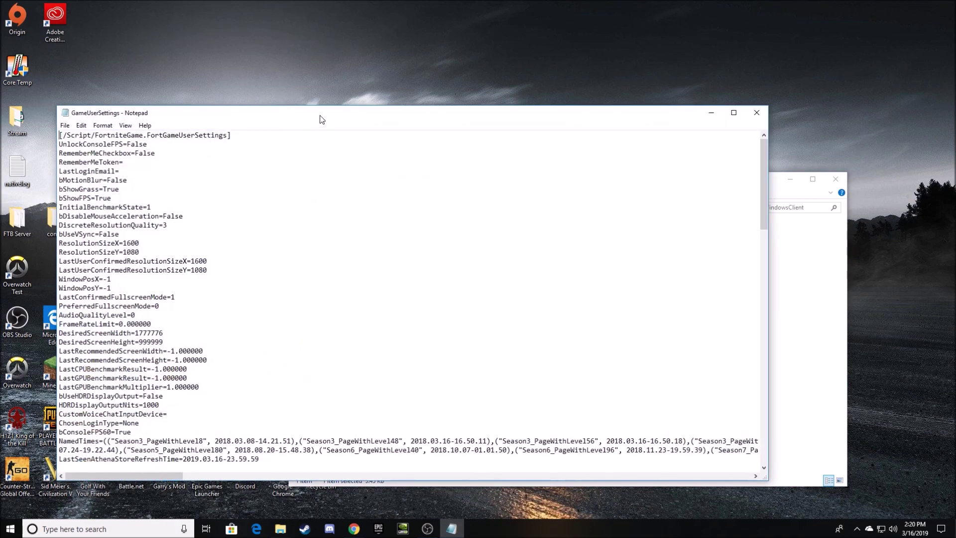
pyautogui.moveTo(321, 116); pyautogui.dragTo(379, 106)
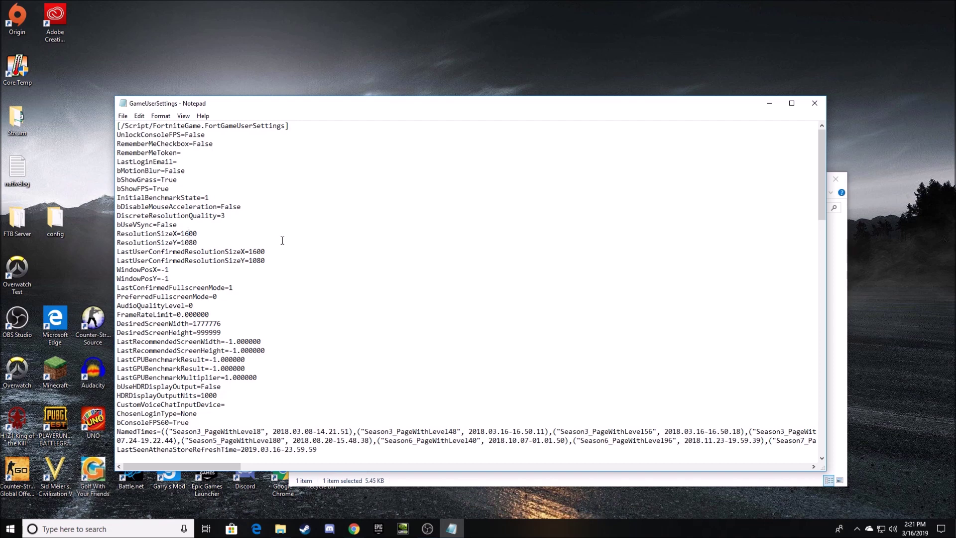
pyautogui.press('BackSpace')
pyautogui.write('4')
pyautogui.press('BackSpace')
pyautogui.write('4')
pyautogui.press('BackSpace')
pyautogui.press('BackSpace')
pyautogui.write('600')
# Step: Save the GameUserSettings file and close both Notepad and the WindowsClient folder window
pyautogui.click(124, 118)
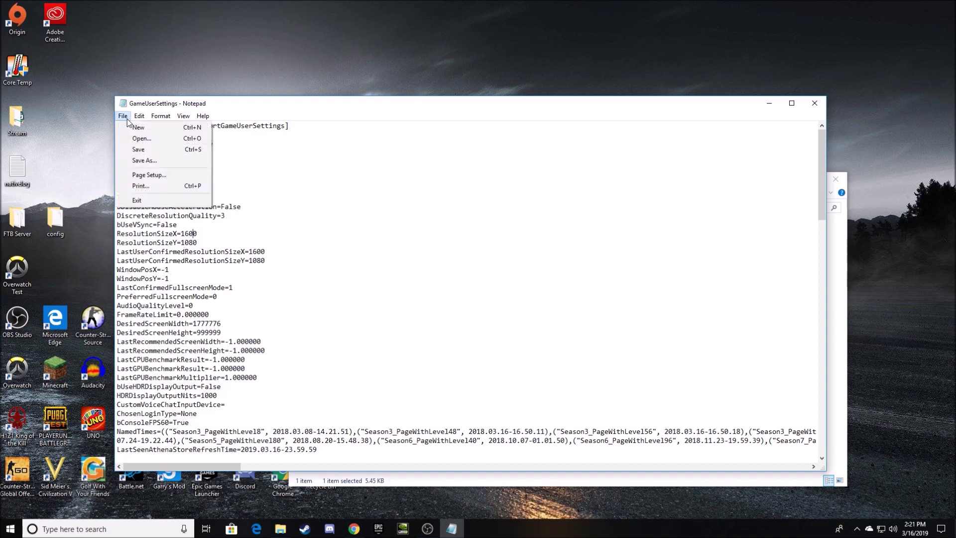
pyautogui.click(151, 151)
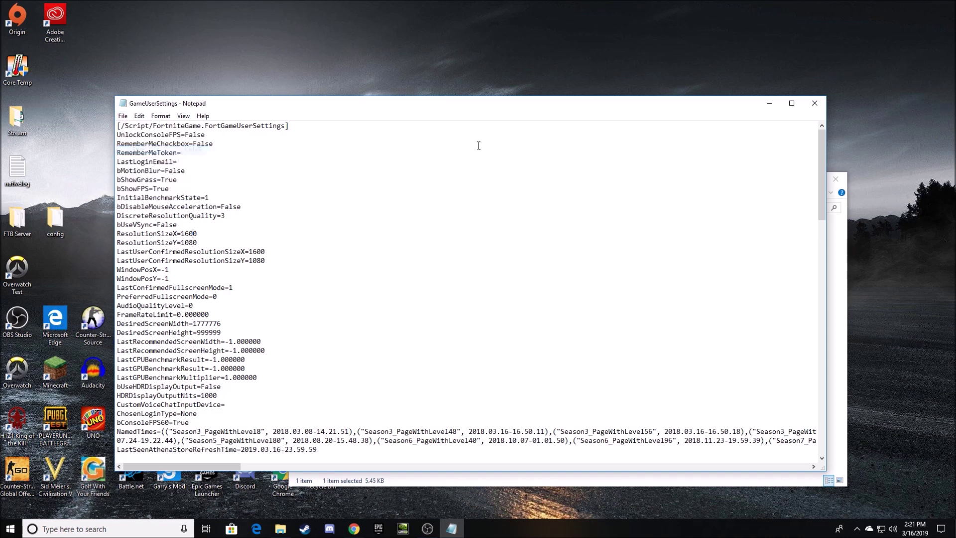
pyautogui.click(815, 103)
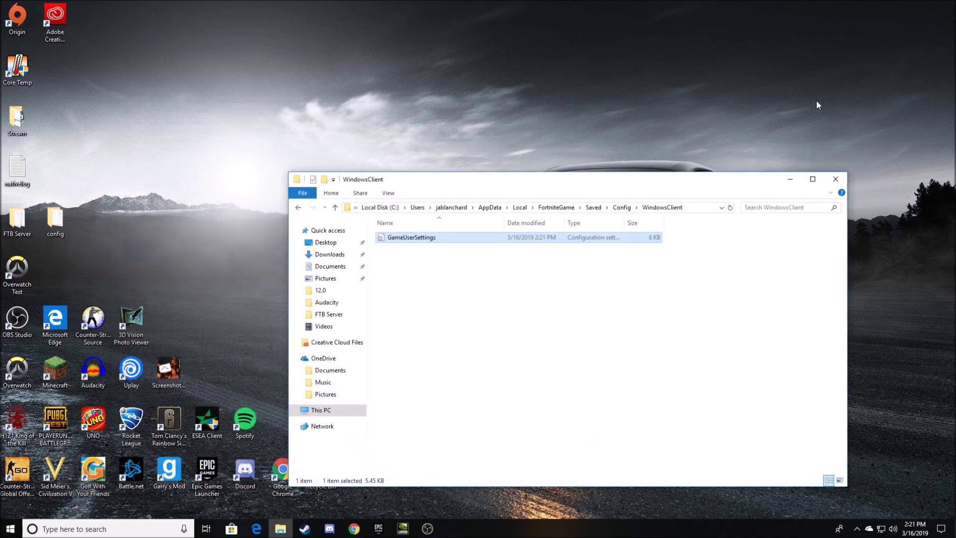
pyautogui.click(834, 180)
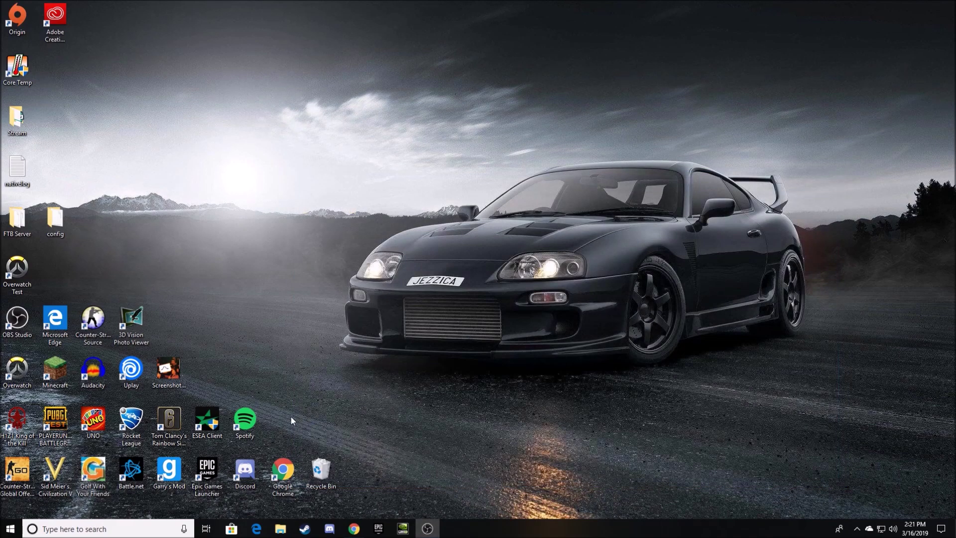
# Step: Switch to NVIDIA Control Panel, examine the custom resolution creation settings, and leave them without creating a resolution
pyautogui.click(402, 529)
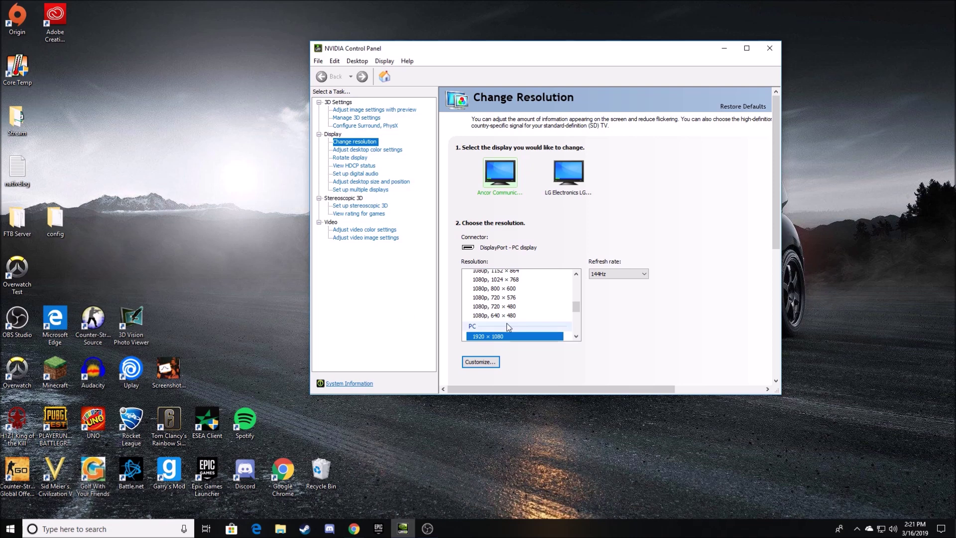
pyautogui.scroll(10, 508, 328)
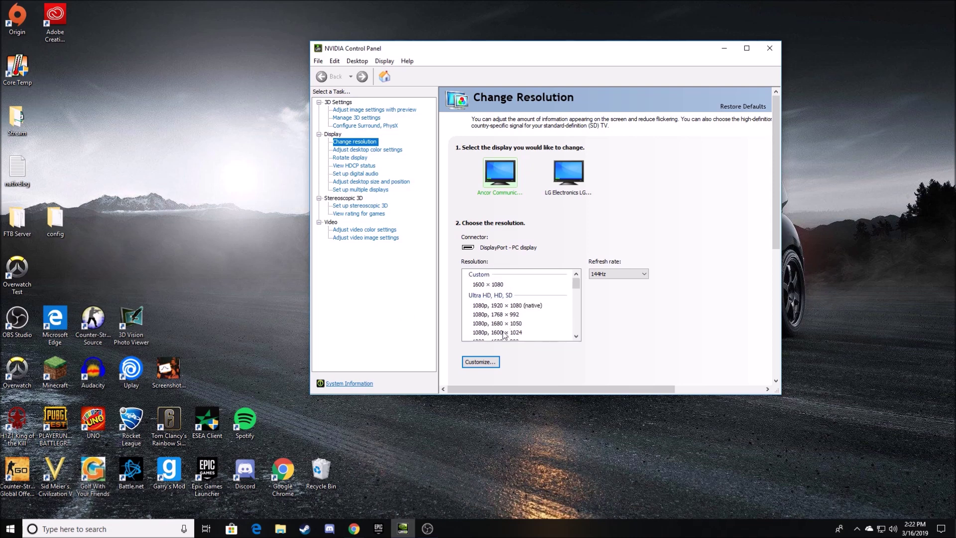
pyautogui.click(483, 364)
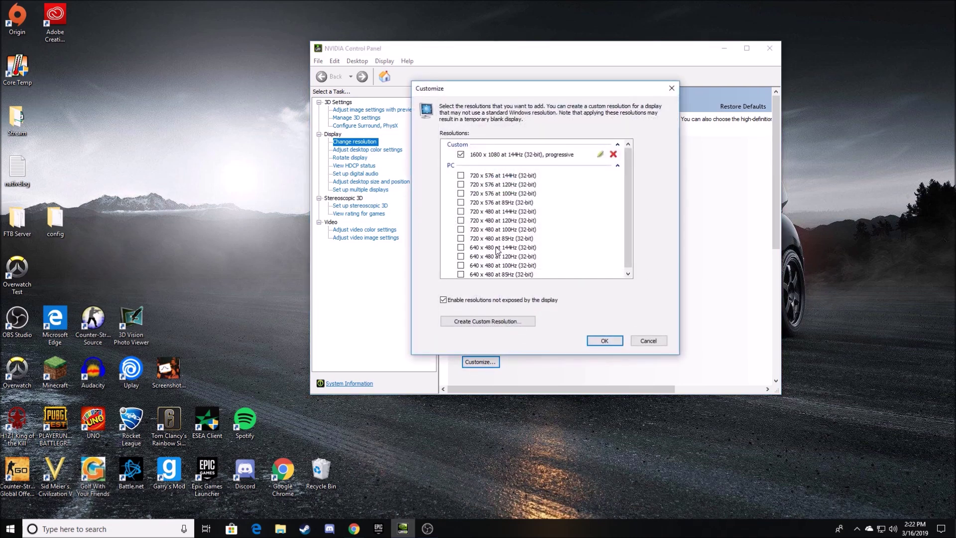
pyautogui.click(493, 319)
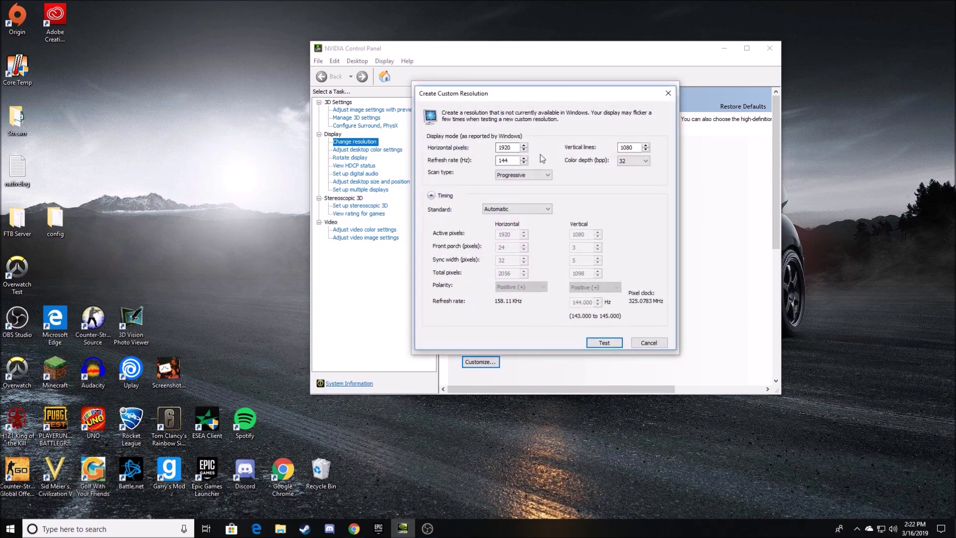
pyautogui.click(647, 344)
pyautogui.click(646, 343)
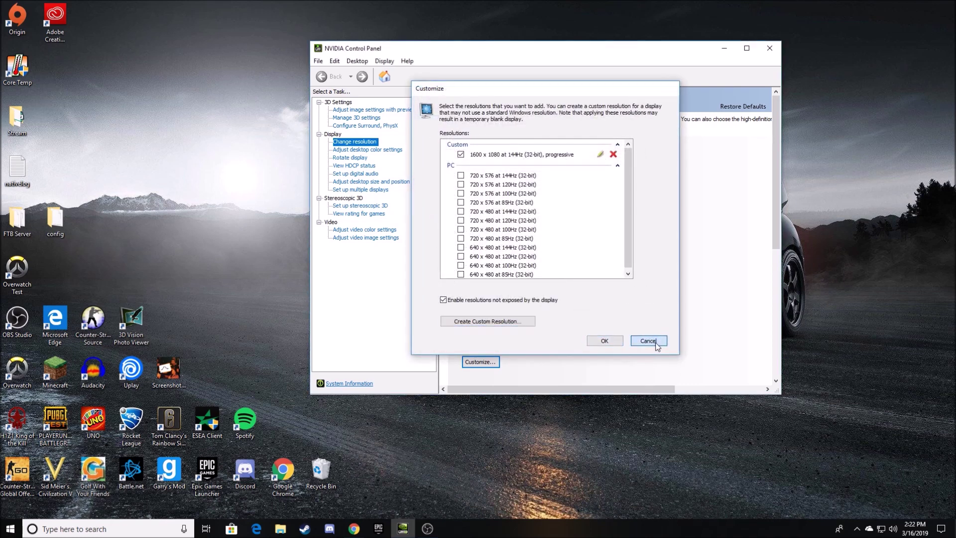
# Step: Apply the custom 1600 × 1080 resolution to the selected display at 144Hz
pyautogui.scroll(-3, 554, 313)
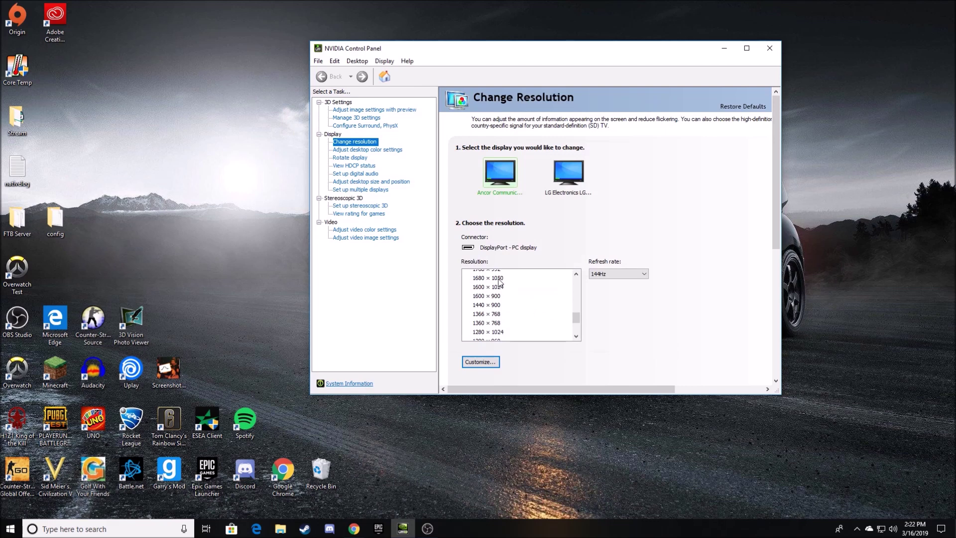
pyautogui.scroll(3, 496, 326)
pyautogui.scroll(5, 495, 323)
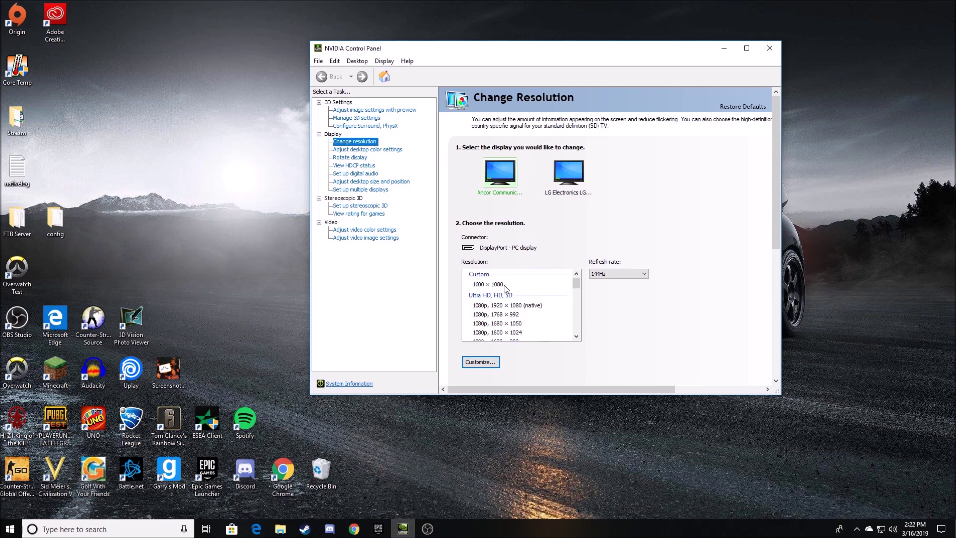
pyautogui.click(504, 285)
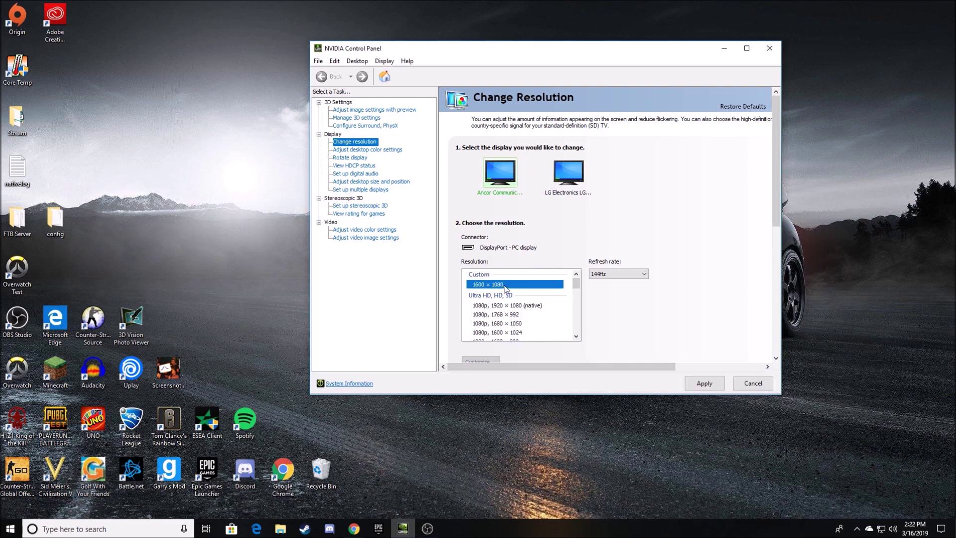
pyautogui.press('Return')
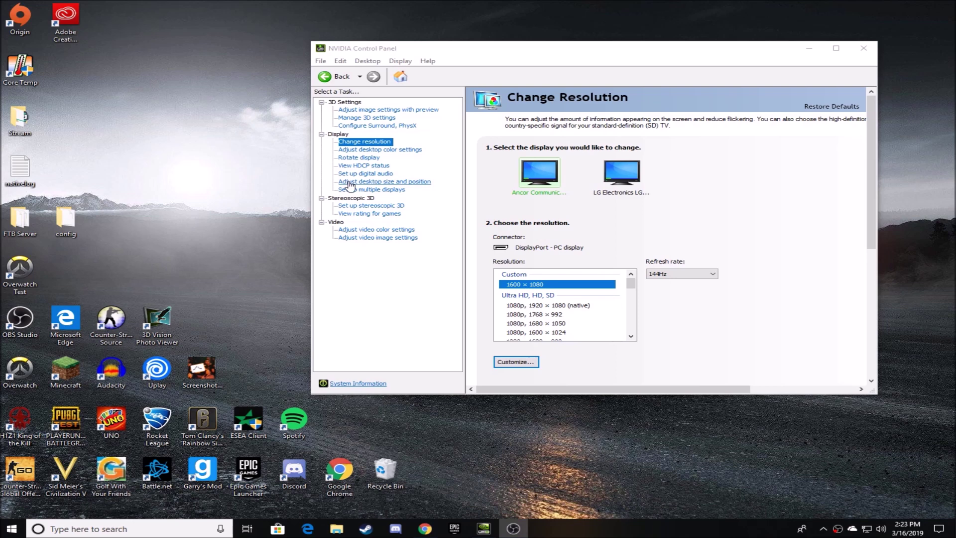
# Step: Open the desktop size and position settings and check the display's scaling mode and scaling device
pyautogui.click(350, 182)
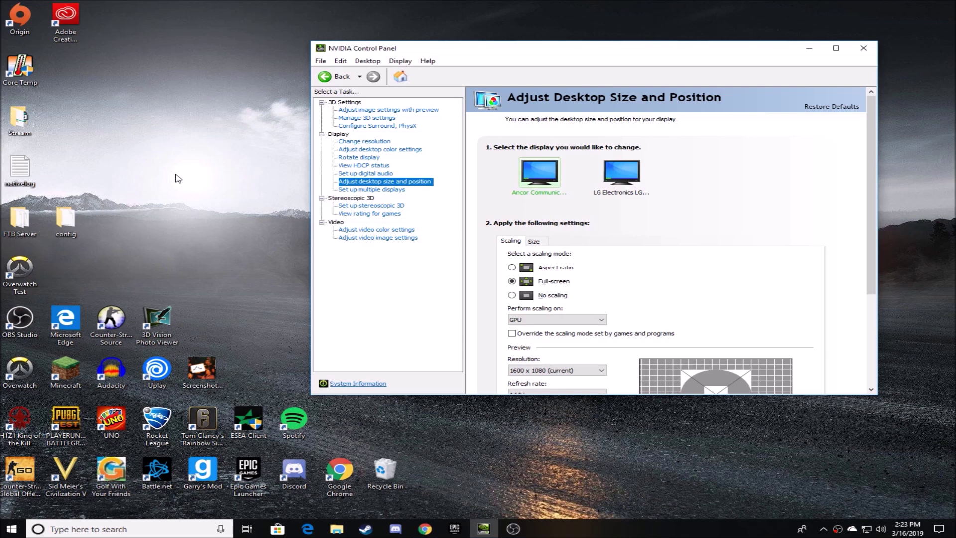
pyautogui.scroll(-1, 829, 121)
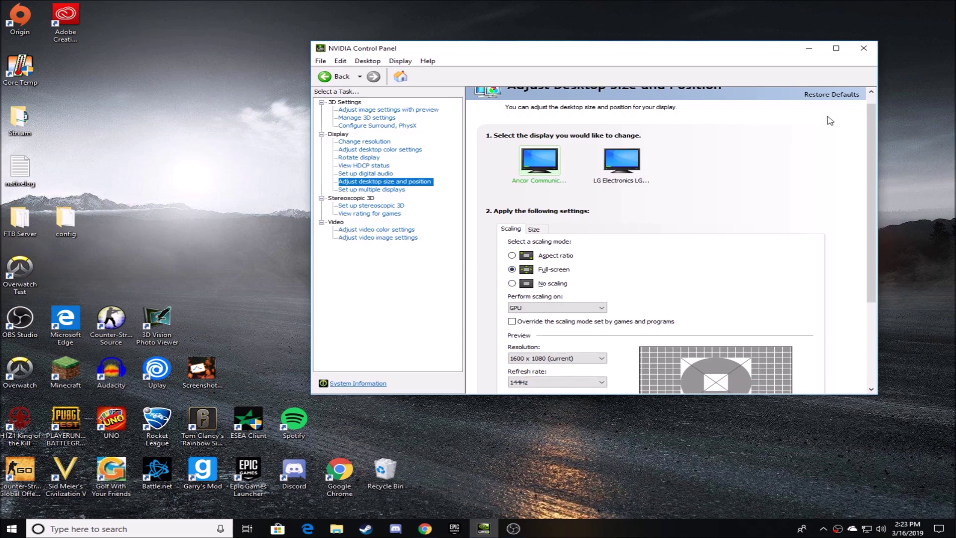
# Step: Reopen NVIDIA Control Panel at the resolution settings and find 1920 × 1080 in the PC resolution list
pyautogui.click(864, 49)
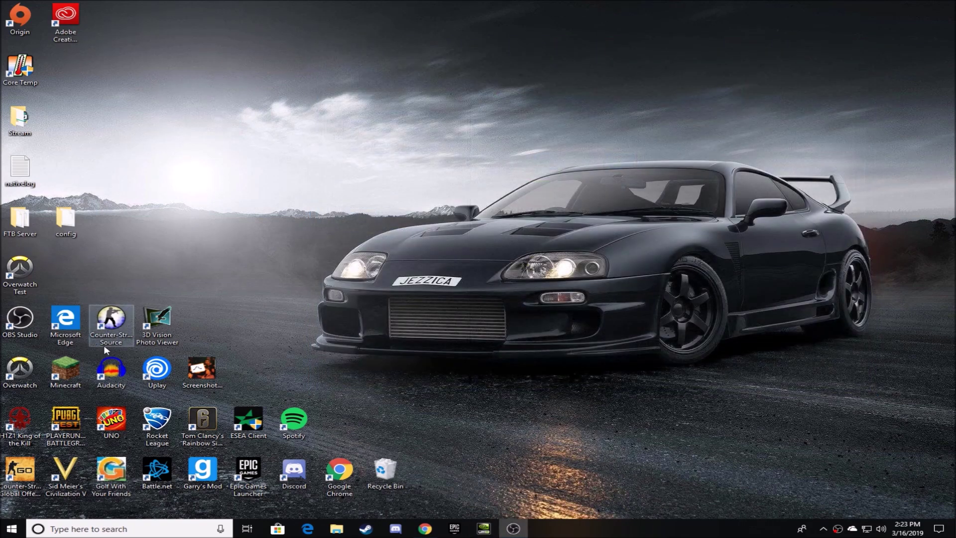
pyautogui.click(484, 529)
pyautogui.click(367, 142)
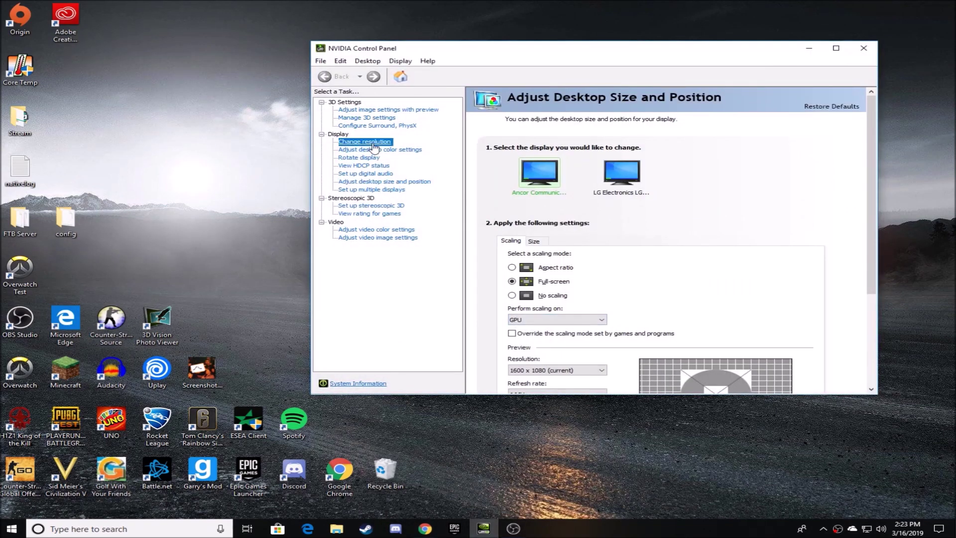
pyautogui.scroll(-6, 540, 299)
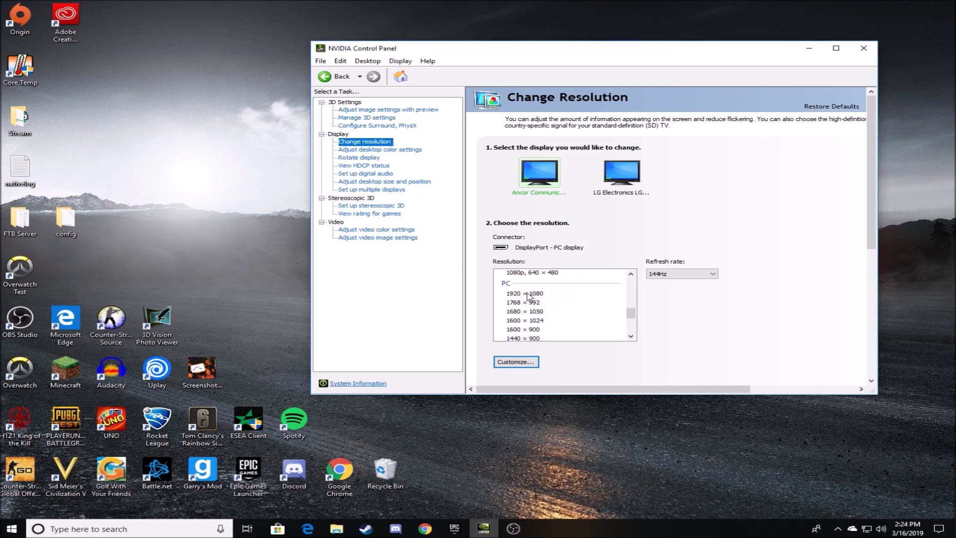
pyautogui.click(528, 294)
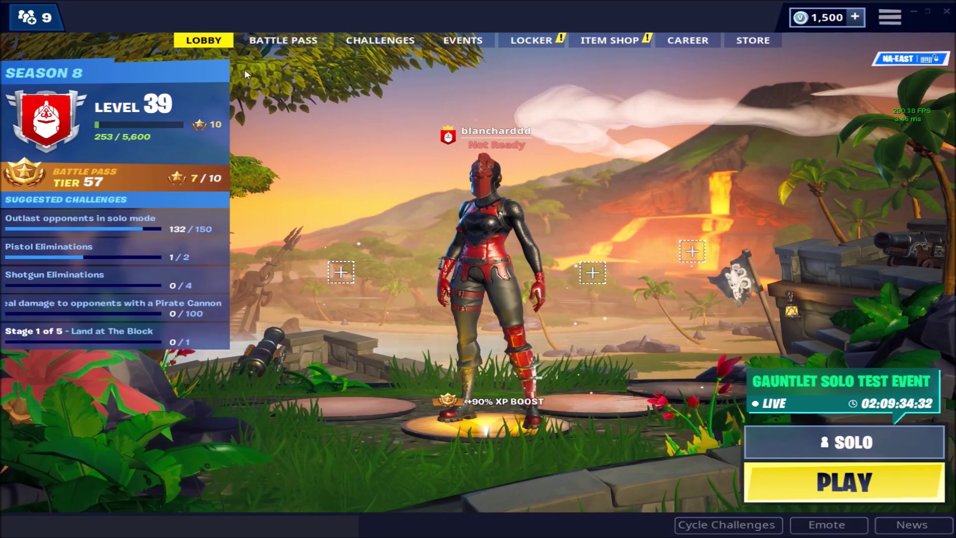
# Step: Switch to Fortnite, check the display resolution, graphics quality and motion blur in the video settings, and leave them
pyautogui.click(890, 17)
pyautogui.click(892, 47)
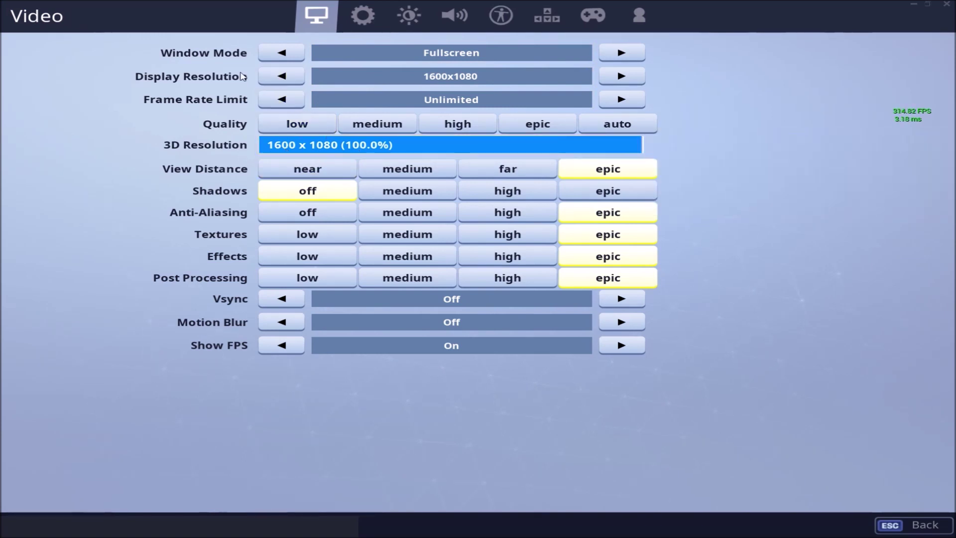
pyautogui.moveTo(467, 83)
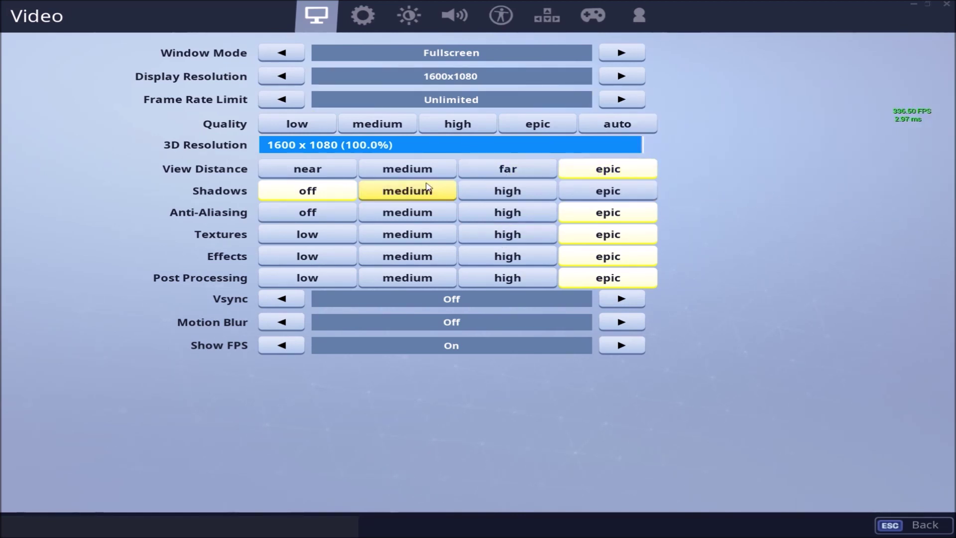
pyautogui.moveTo(427, 188)
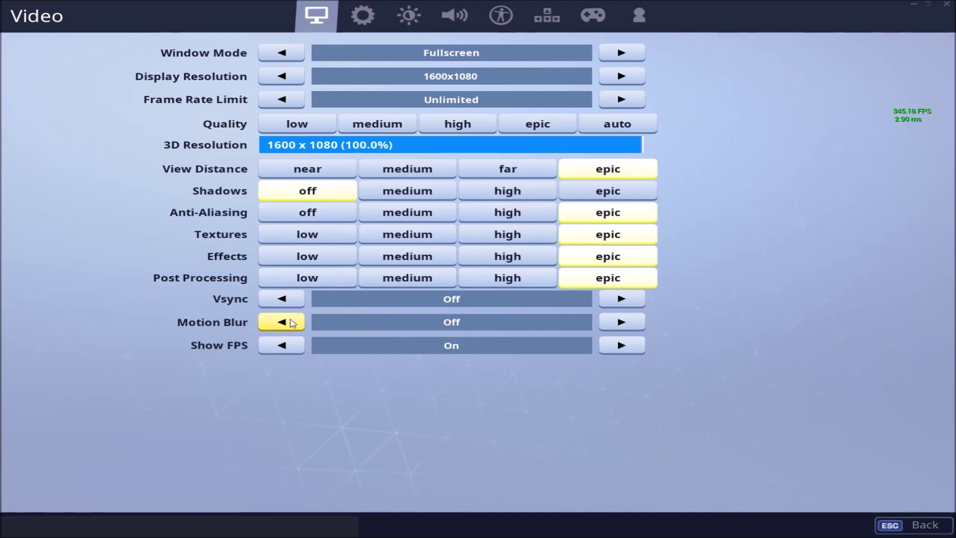
pyautogui.moveTo(293, 323)
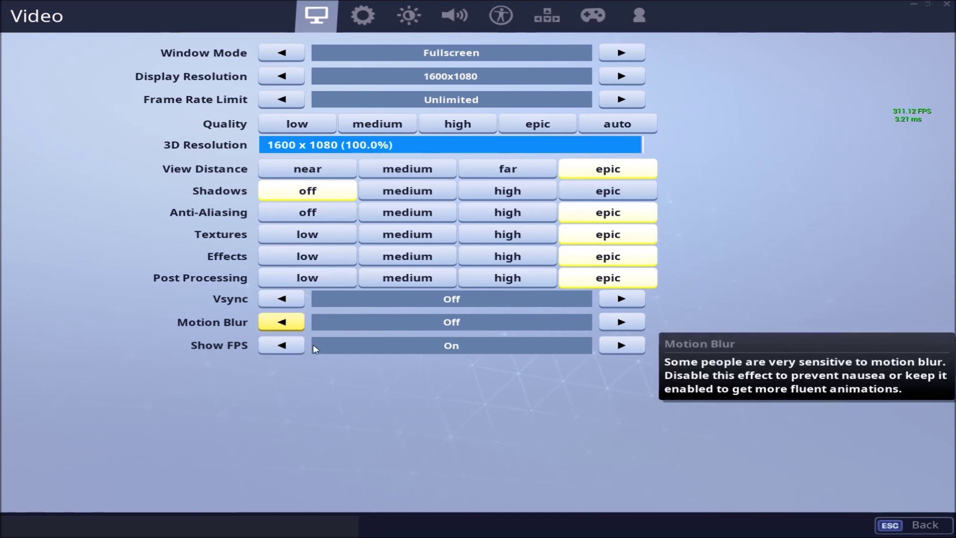
pyautogui.click(894, 523)
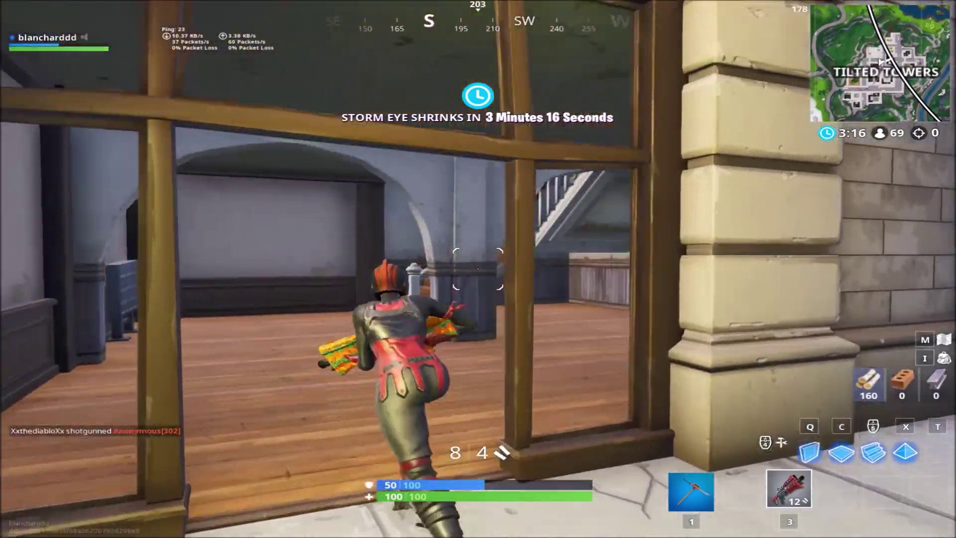
# Step: Climb the stairs inside the Tilted Towers building to the upper room and equip the shotgun
pyautogui.press('w')
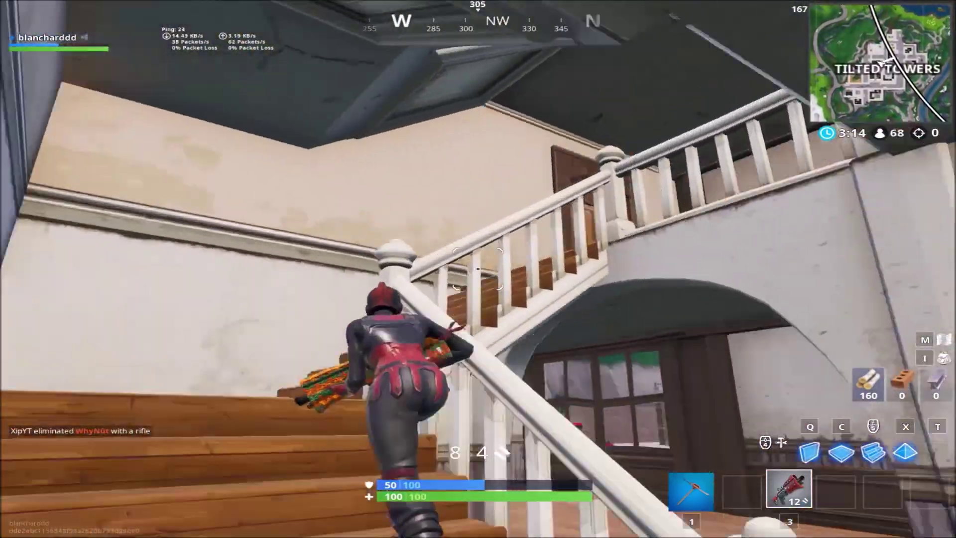
pyautogui.press('w')
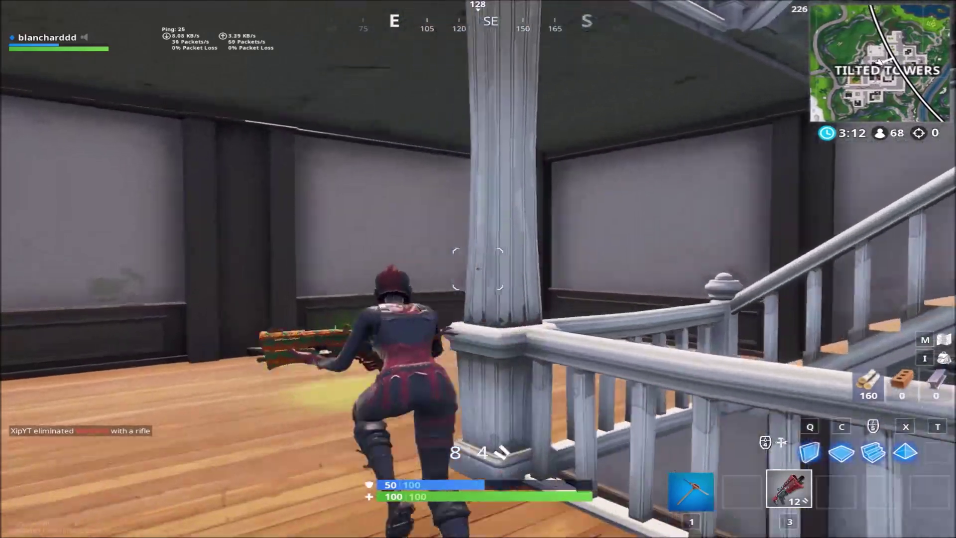
pyautogui.press('w')
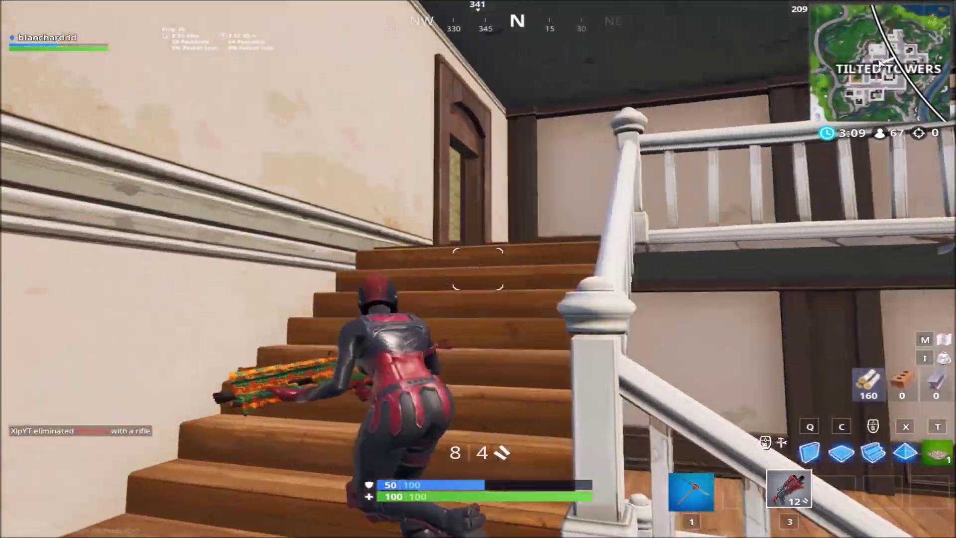
pyautogui.press('w')
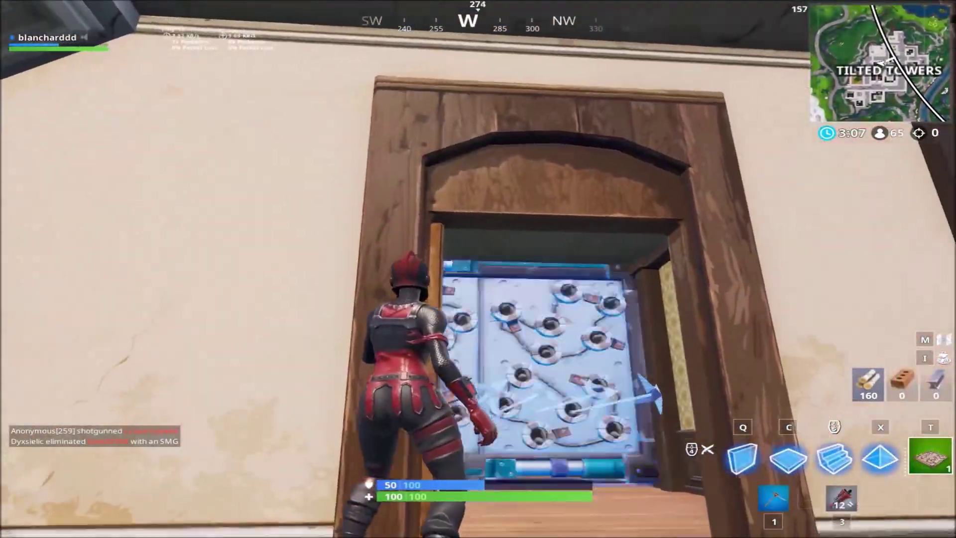
pyautogui.press('3')
pyautogui.press('w')
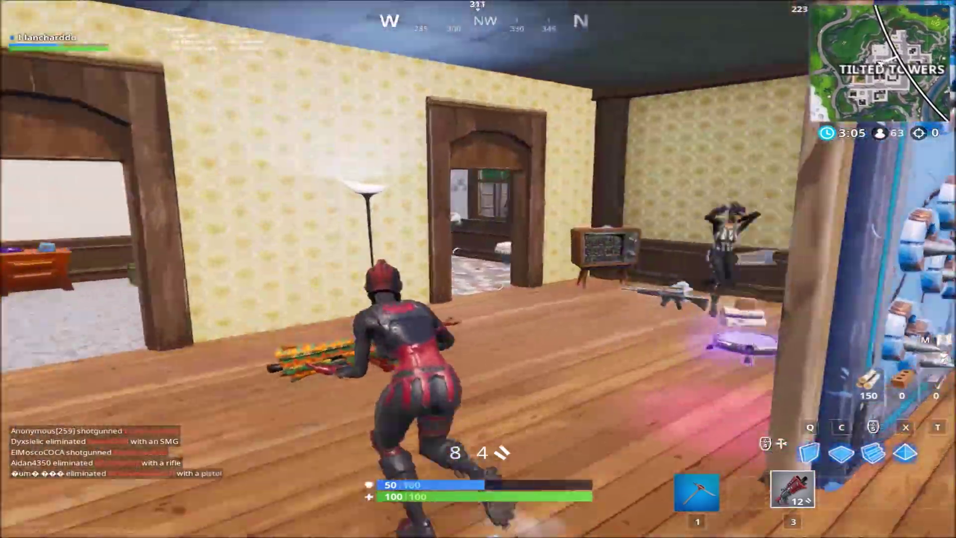
# Step: Shoot the opponent in the wallpapered room with the shotgun and advance to the dropped loot
pyautogui.click(478, 269)
pyautogui.press('w')
pyautogui.click(478, 269)
pyautogui.click(478, 269)
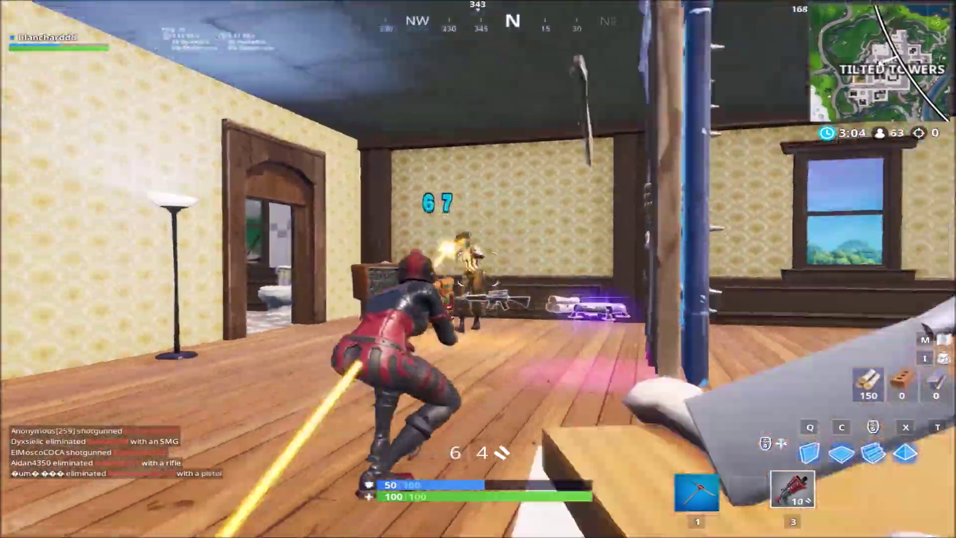
pyautogui.press('w')
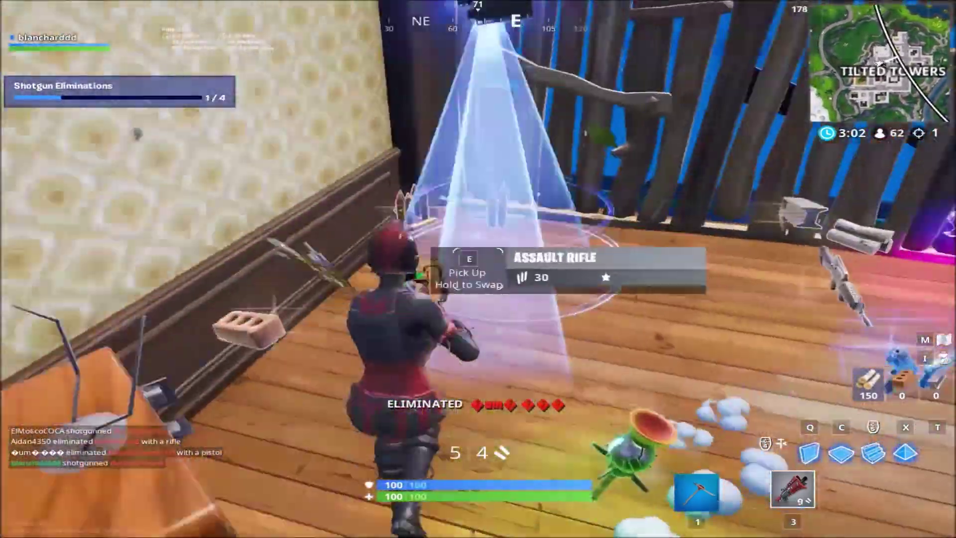
# Step: Collect the dropped assault rifle, ammo and other loot from the floor of the wallpapered room
pyautogui.press('w')
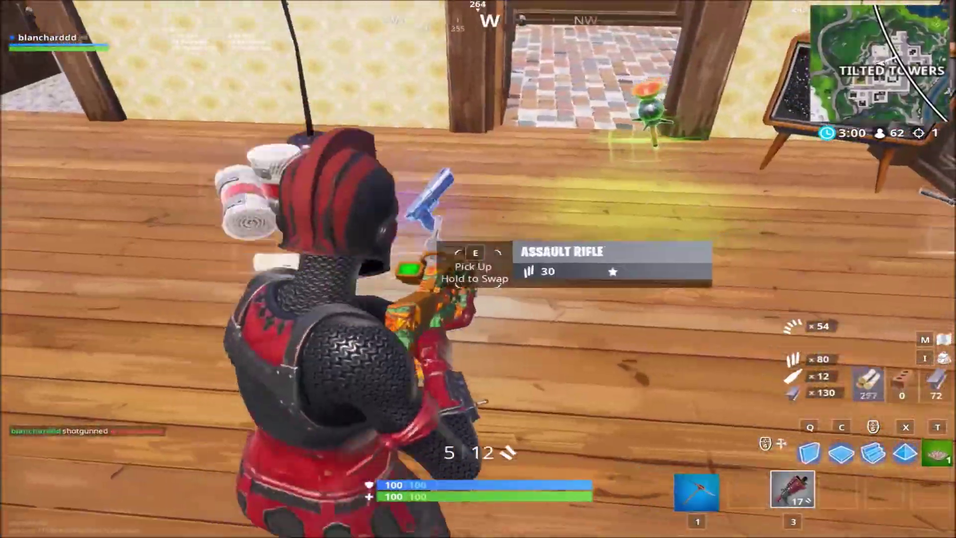
pyautogui.press('e')
pyautogui.press('w')
pyautogui.press('e')
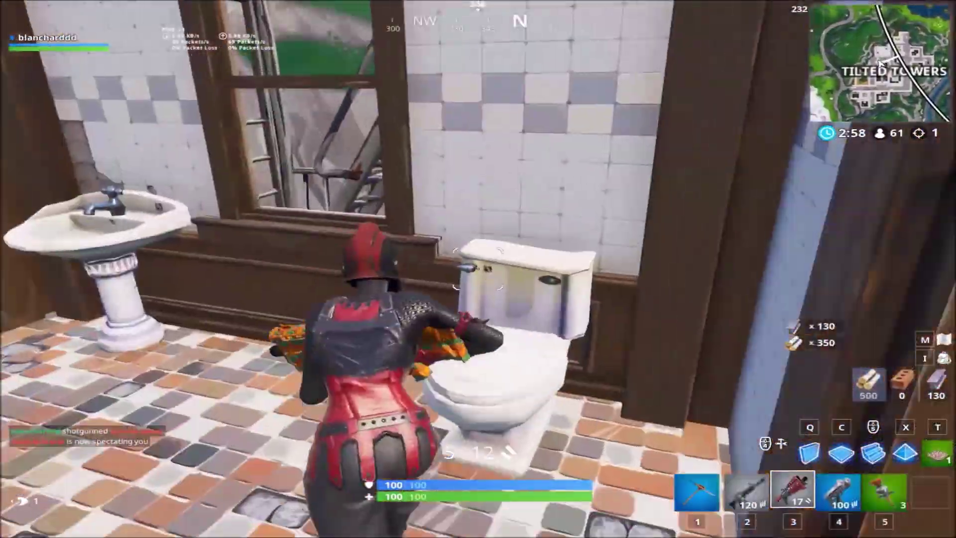
# Step: Reload the shotgun in the bathroom and check the equipment in the inventory
pyautogui.press('r')
pyautogui.press('i')
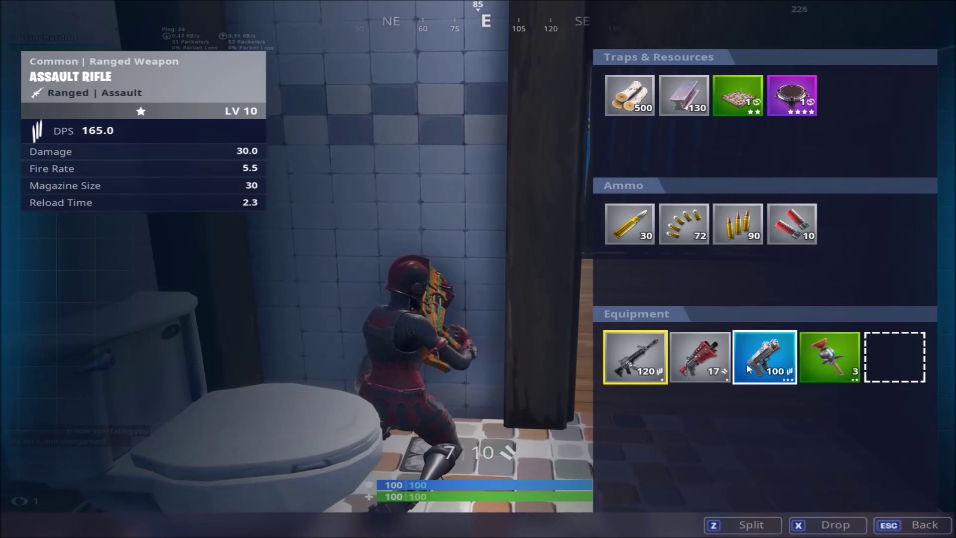
pyautogui.click(746, 363)
pyautogui.press('Escape')
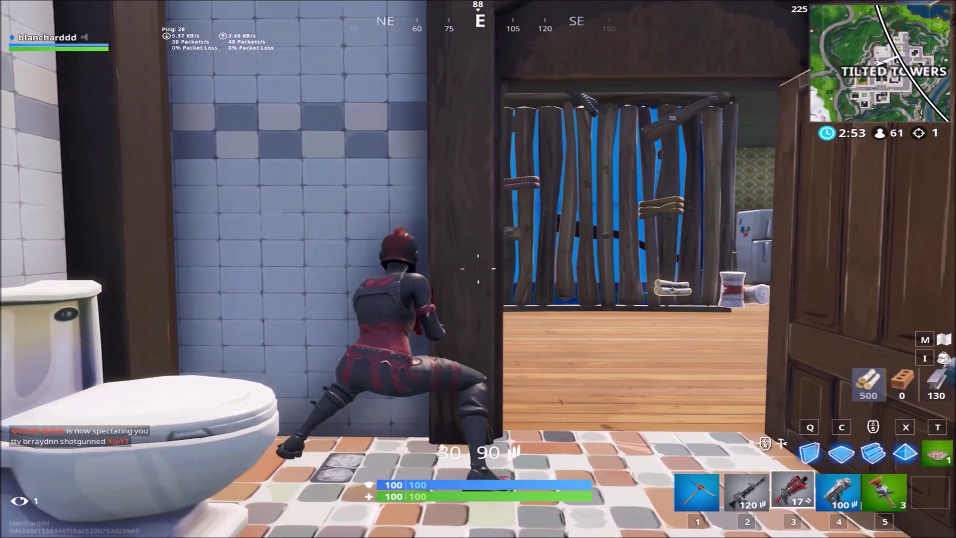
# Step: Leave the bathroom and move through the neighbouring rooms, opening the door toward the central staircase
pyautogui.press('w')
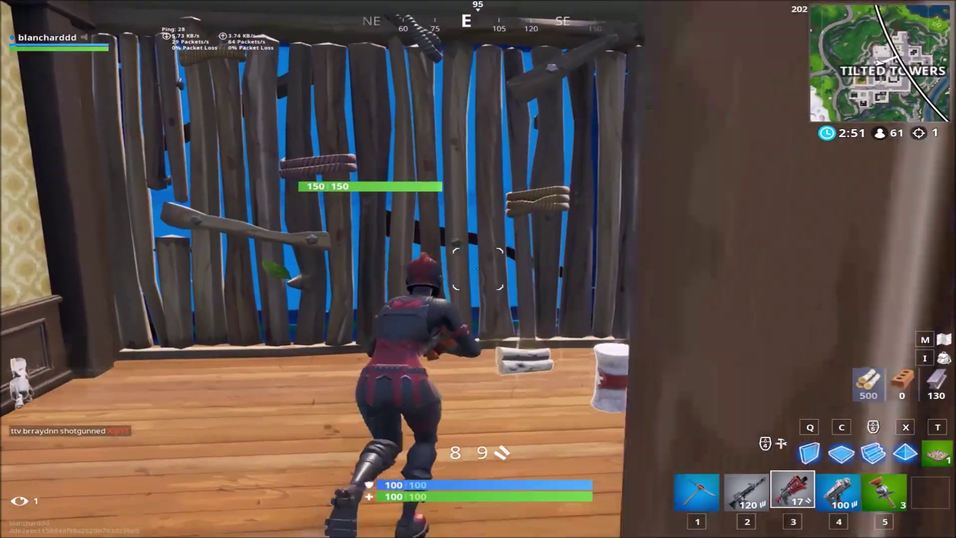
pyautogui.press('w')
pyautogui.press('e')
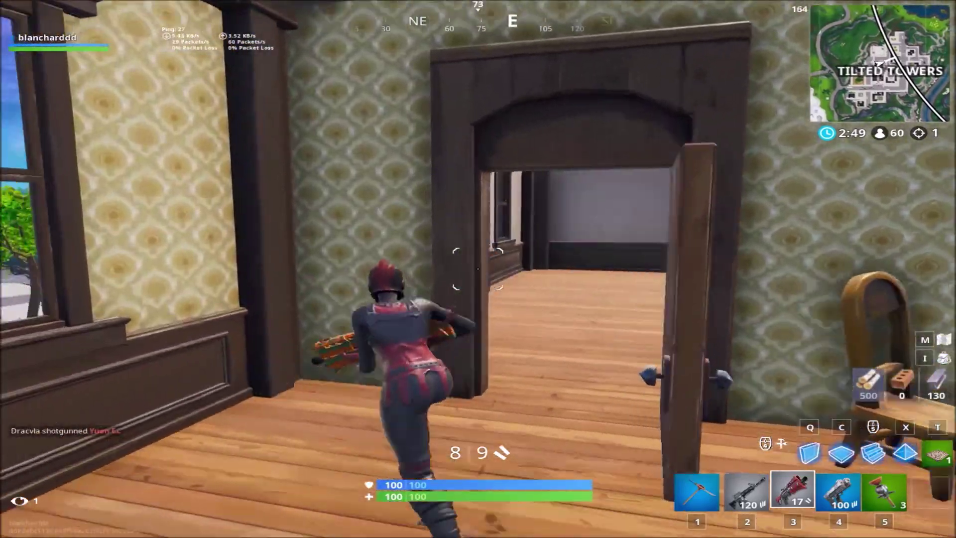
pyautogui.press('w')
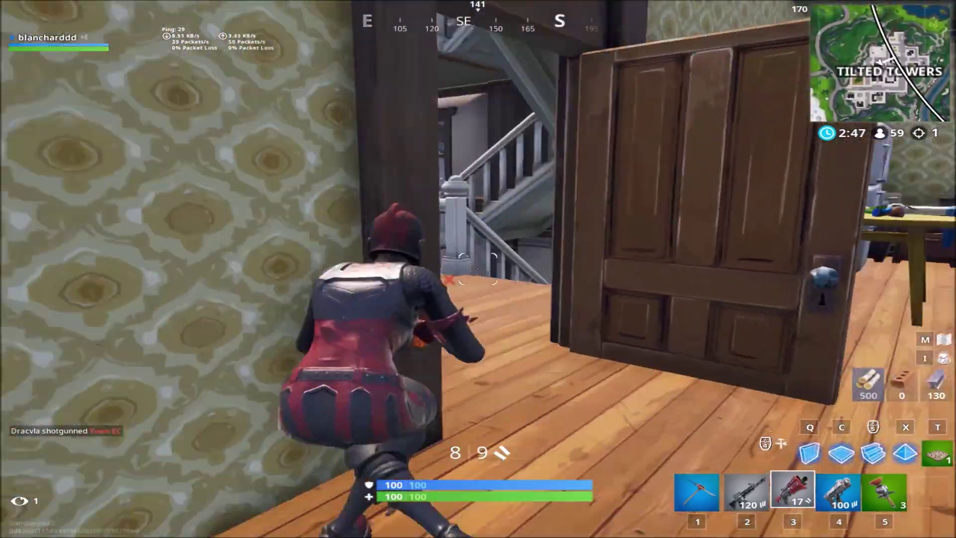
pyautogui.press('w')
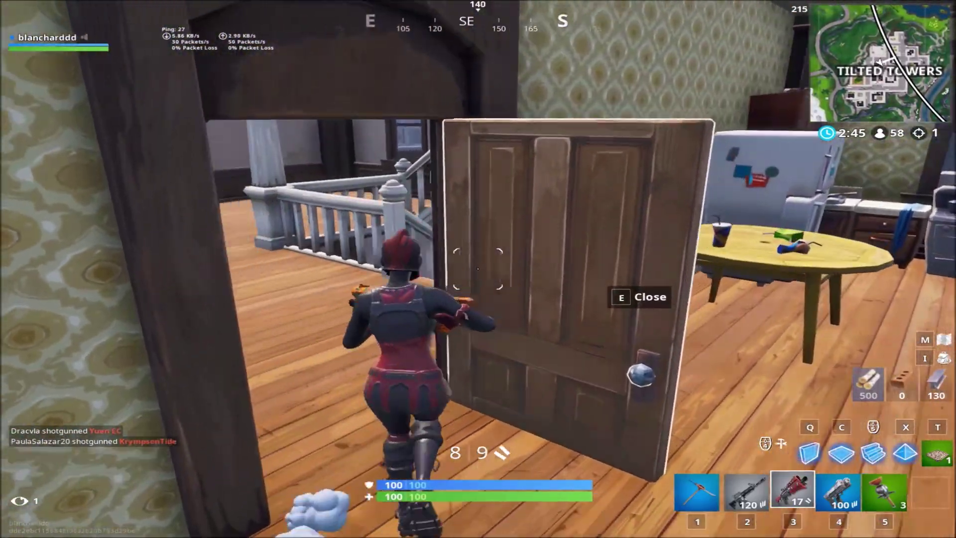
pyautogui.press('w')
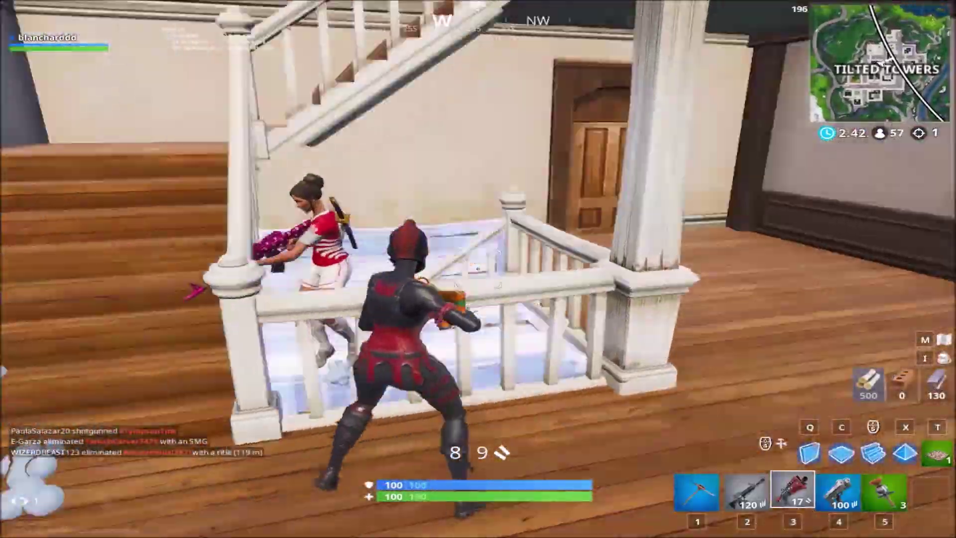
# Step: Shoot the opponent behind the staircase railing with the shotgun and move down to the lower landing
pyautogui.press('w')
pyautogui.click(477, 269)
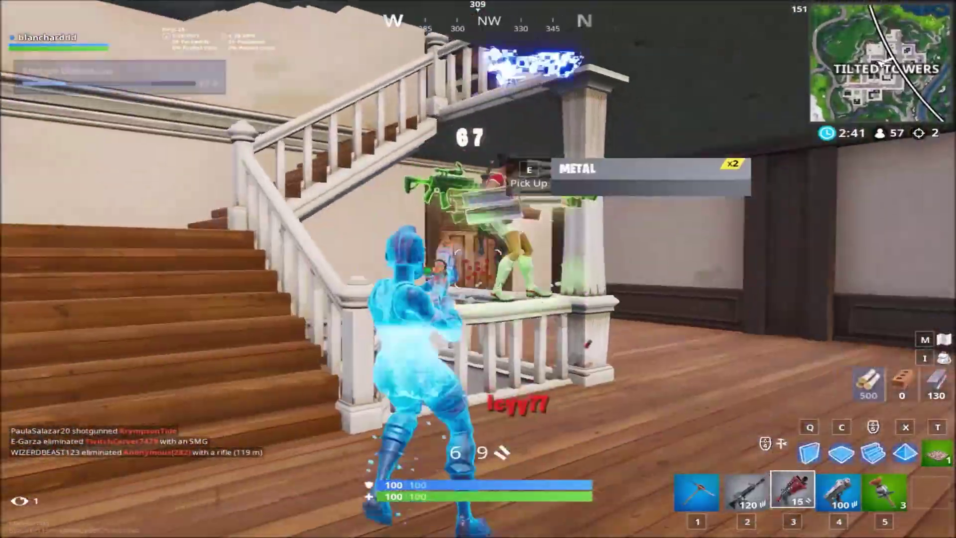
pyautogui.click(477, 268)
pyautogui.press('w')
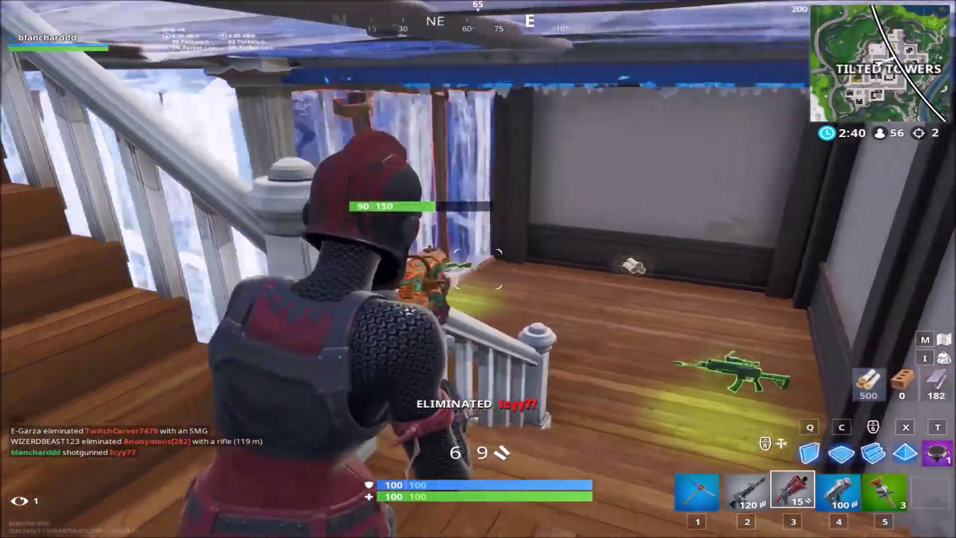
# Step: Equip the assault rifle, fire at the wooden wall beside the staircase, and back away onto the stairs
pyautogui.press('2')
pyautogui.click(477, 268)
pyautogui.click(477, 269)
pyautogui.click(477, 269)
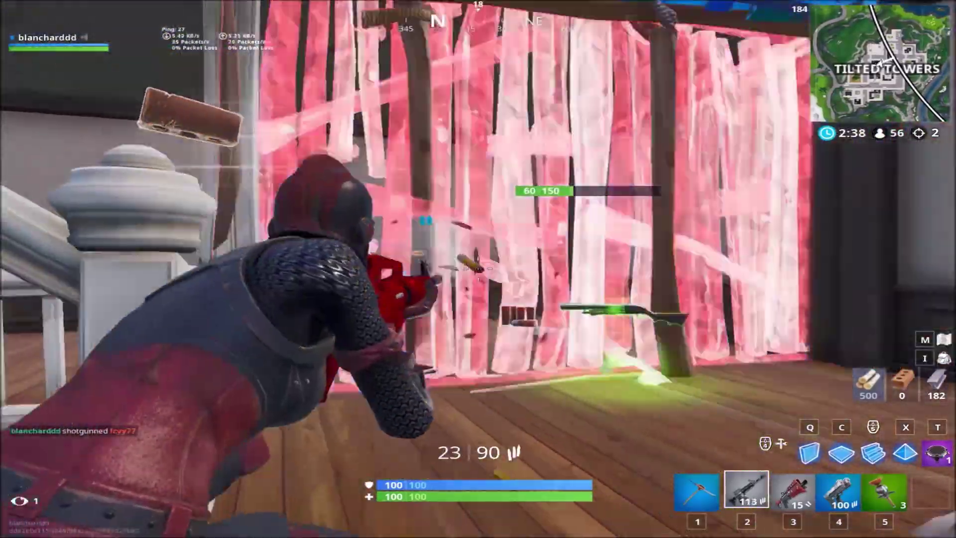
pyautogui.press('s')
# Step: Equip the three clinger grenades and throw them from the stairs toward the wooden structure
pyautogui.press('1')
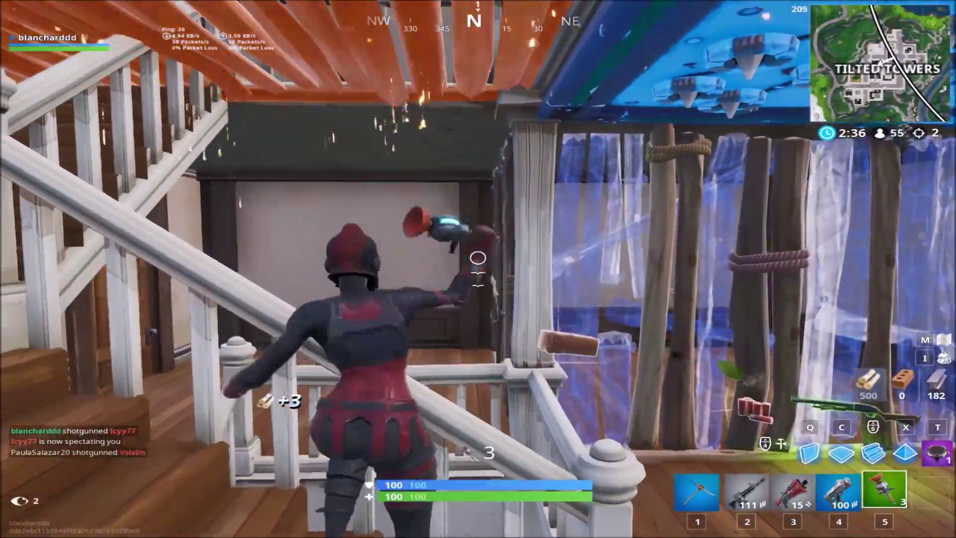
pyautogui.press('5')
pyautogui.click(477, 268)
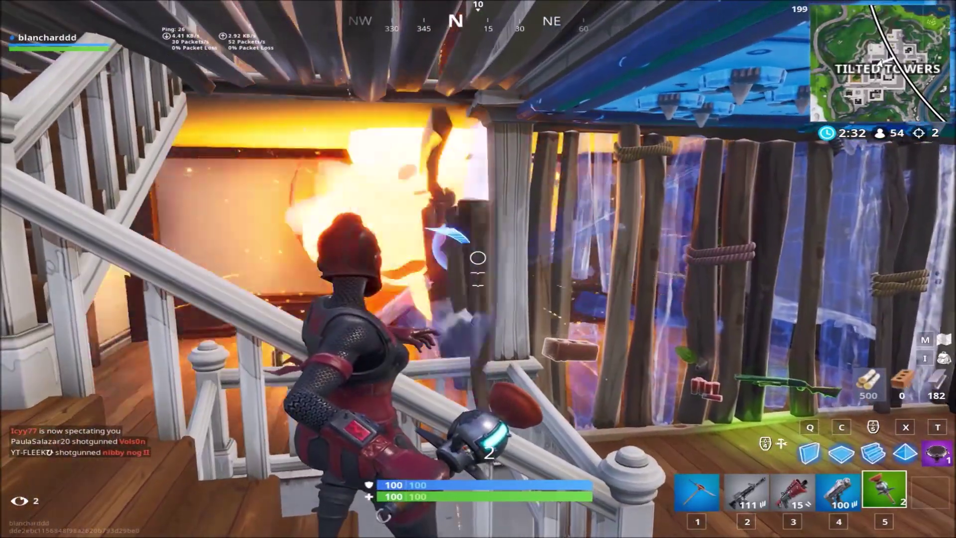
pyautogui.click(477, 269)
pyautogui.click(477, 269)
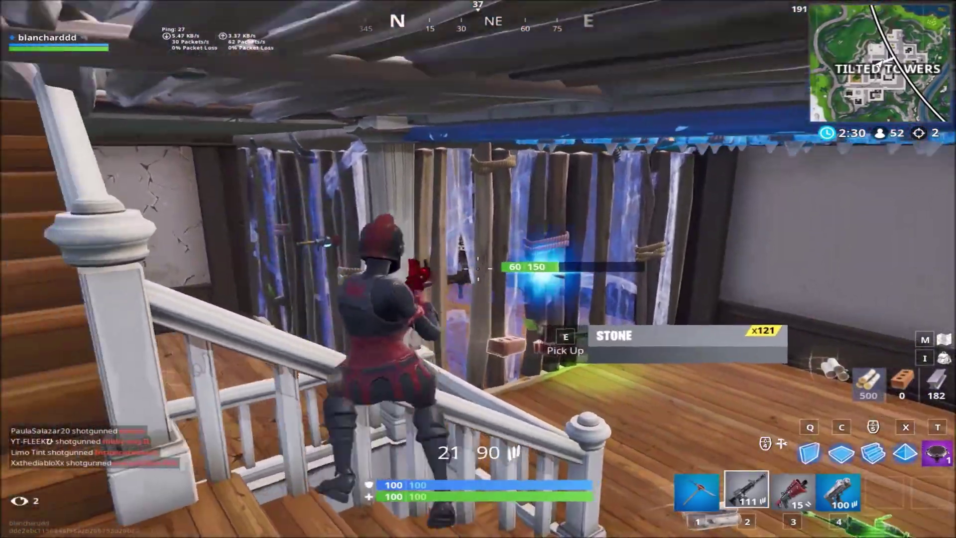
# Step: Fire the assault rifle from the stairs at the damaged wooden wall above the dropped stone
pyautogui.click(477, 269)
pyautogui.click(477, 269)
pyautogui.click(477, 269)
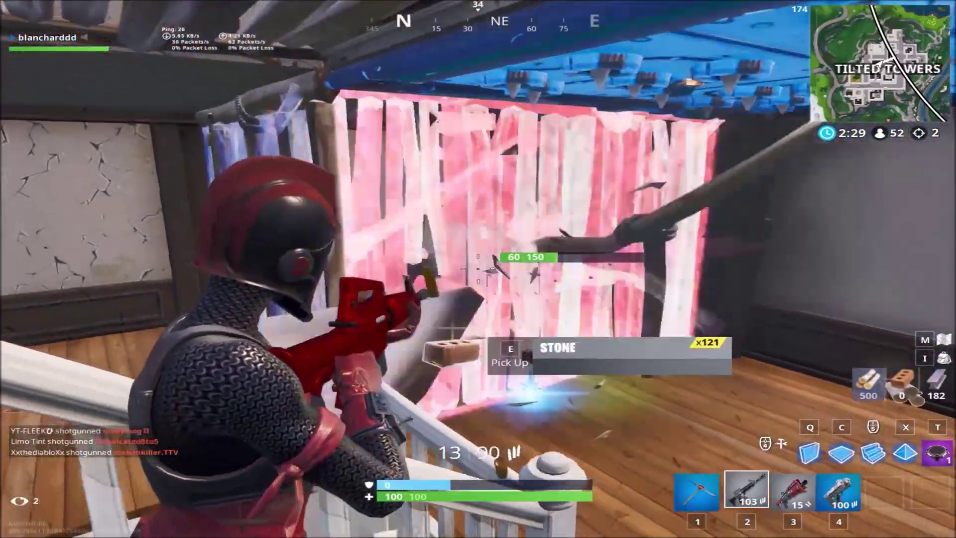